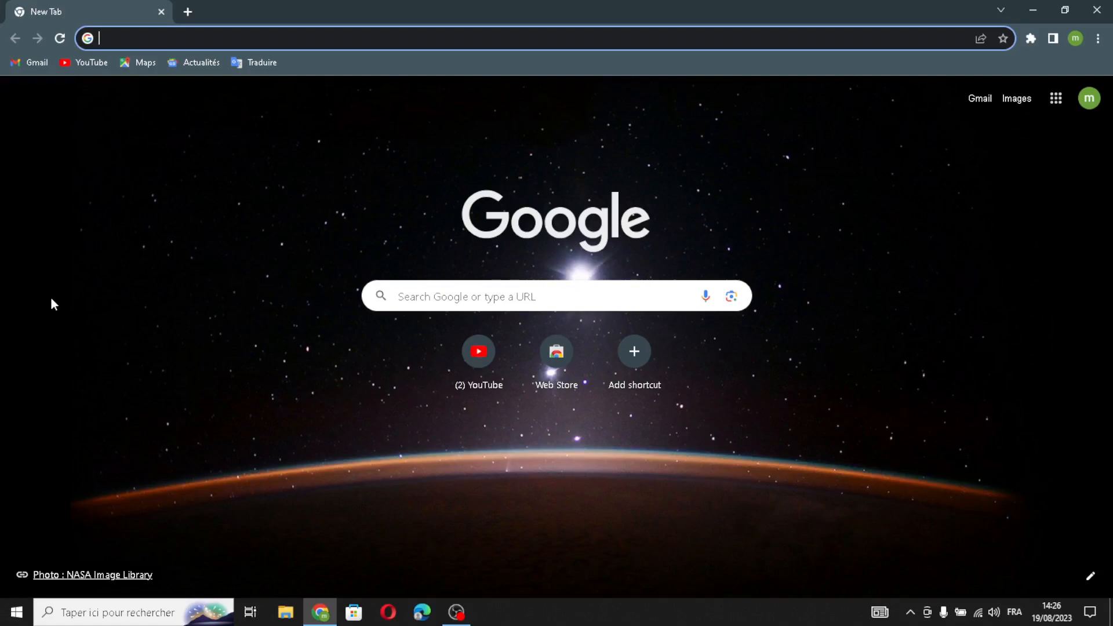
- Open the durable.co website and sign in to the account
{"action": "type", "text": "d"}
{"action": "key", "text": "Return"}
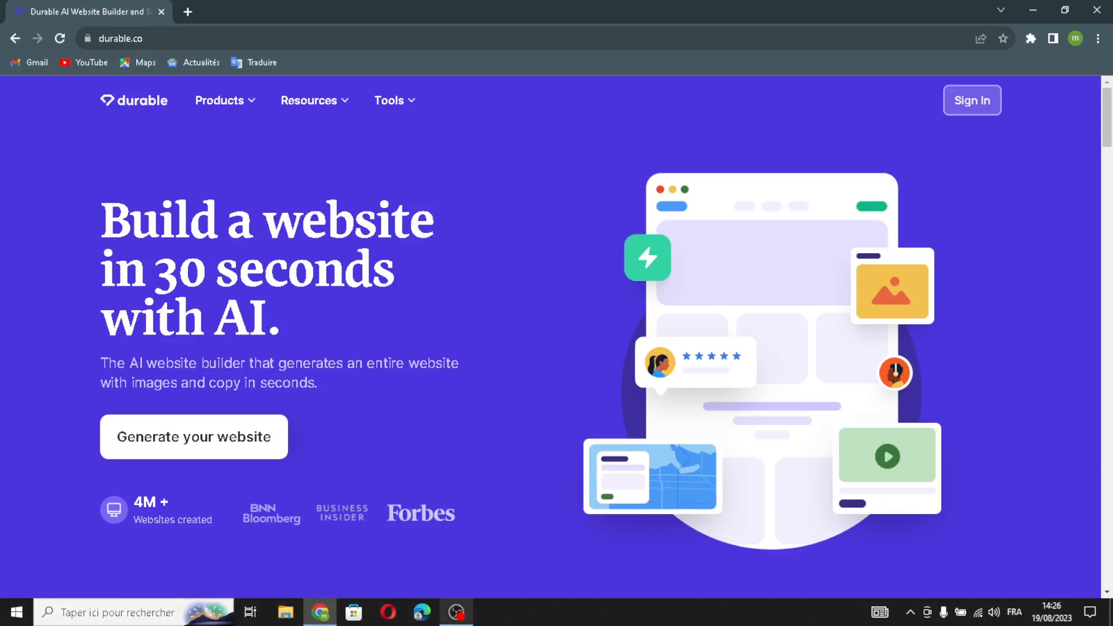
{"action": "mouse_move", "coordinate": [456, 612]}
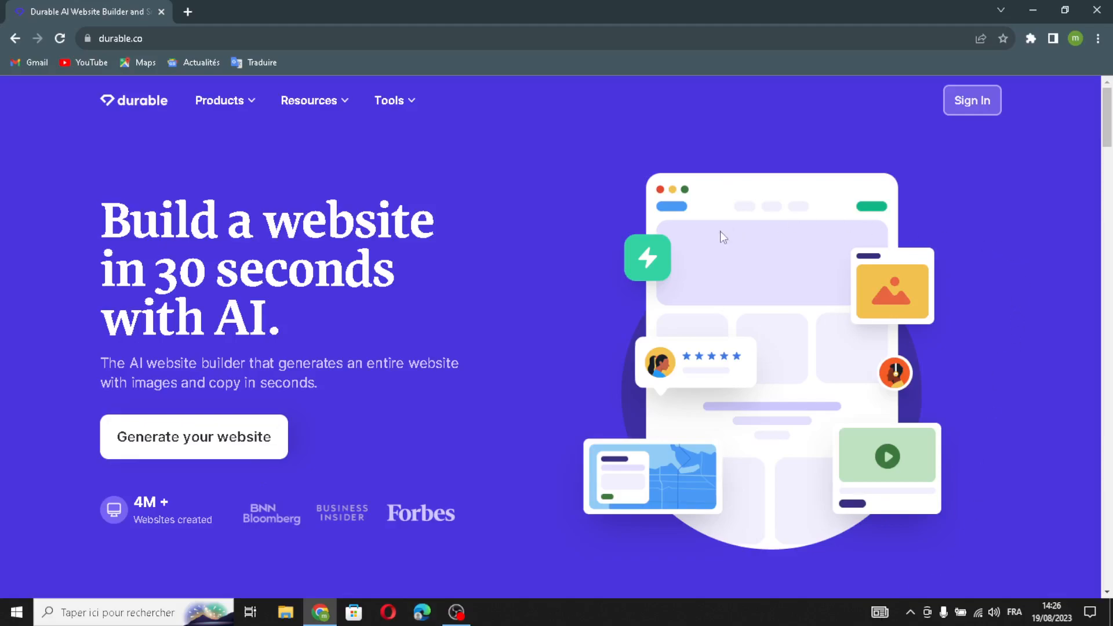
{"action": "left_click", "coordinate": [956, 100]}
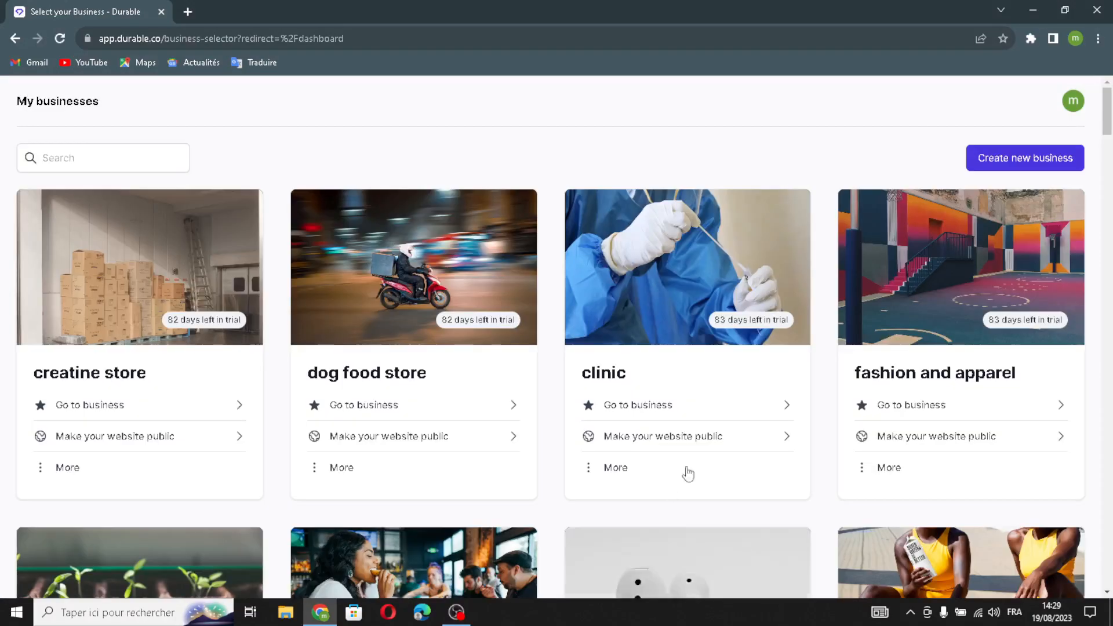
- Start a new business and name it SpinEra Vinyl
{"action": "left_click", "coordinate": [989, 158]}
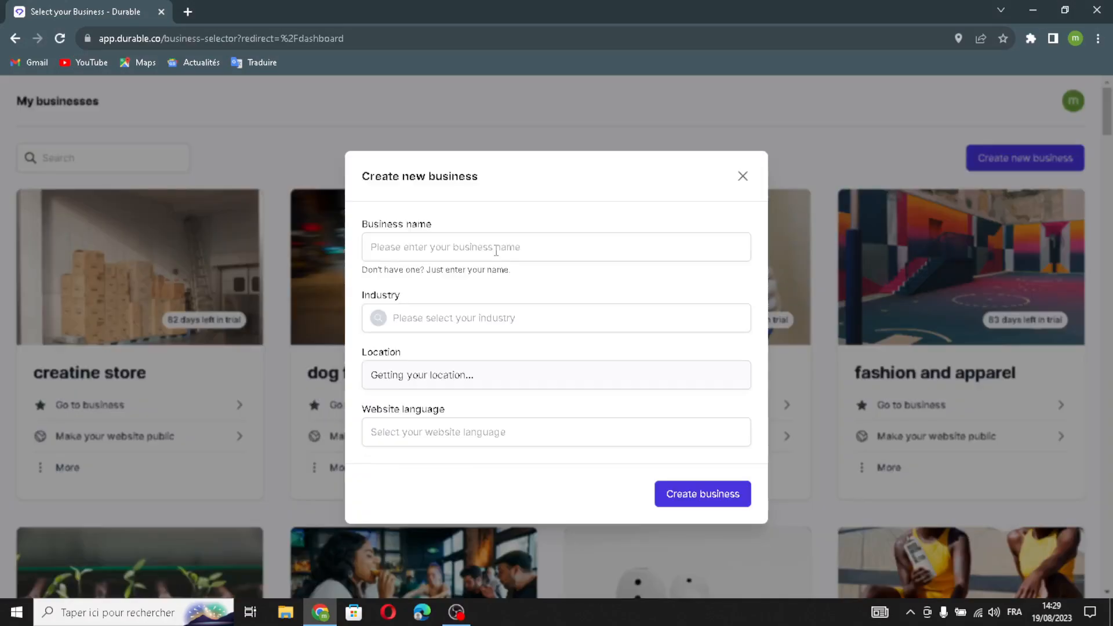
{"action": "left_click", "coordinate": [456, 248]}
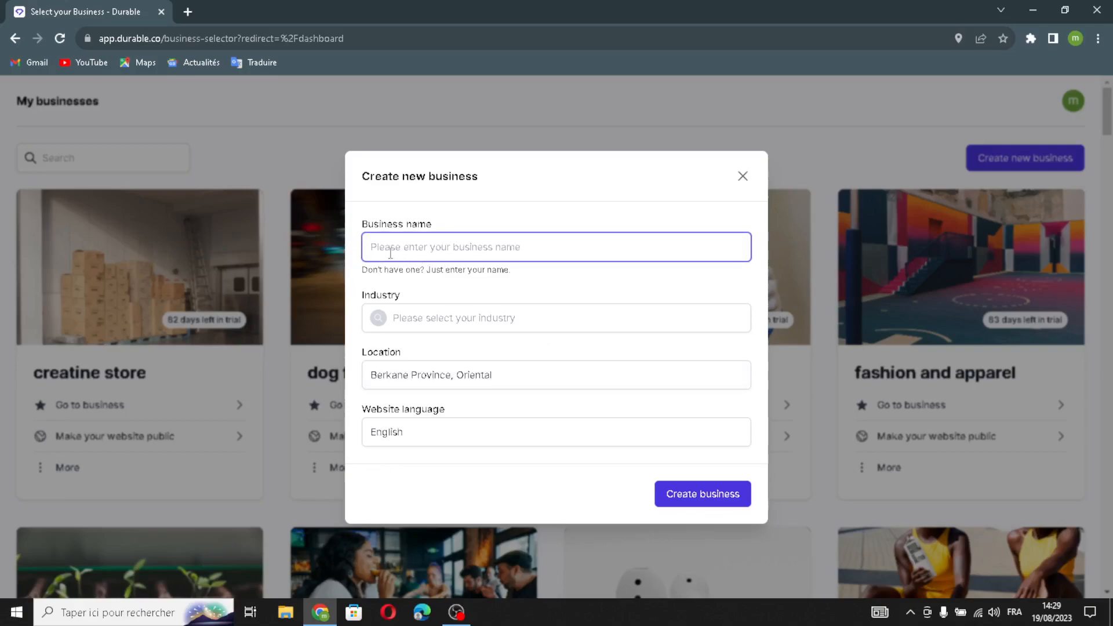
{"action": "type", "text": "SpinEra Vinyl"}
- Set the industry to "vintage vinyl records and turntables" and create the business with its generated website
{"action": "left_click", "coordinate": [452, 319]}
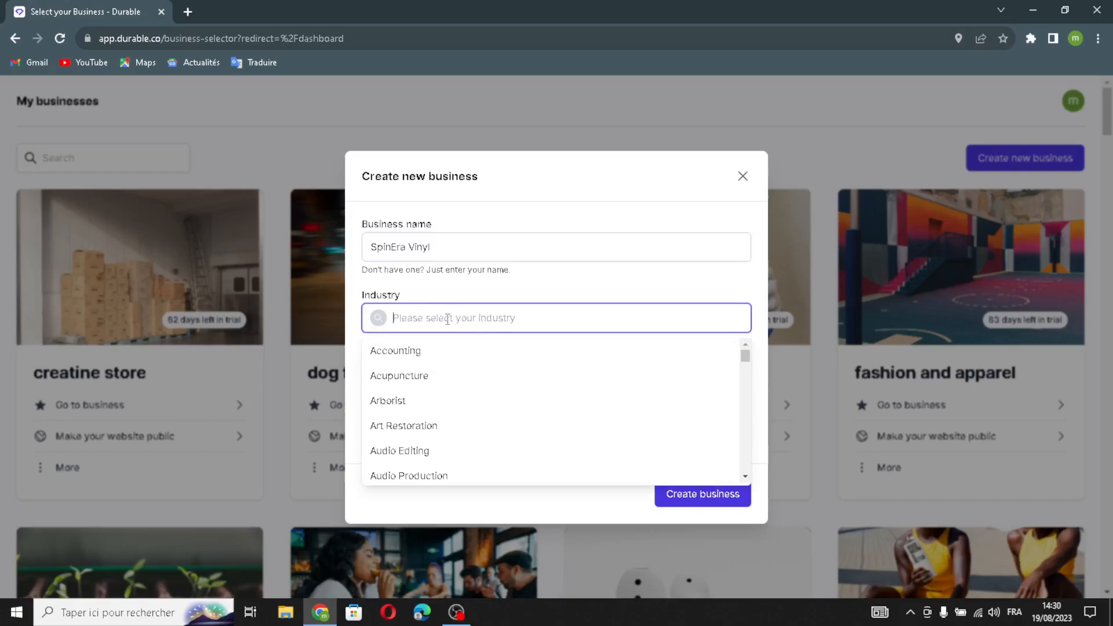
{"action": "type", "text": "vintage vin"}
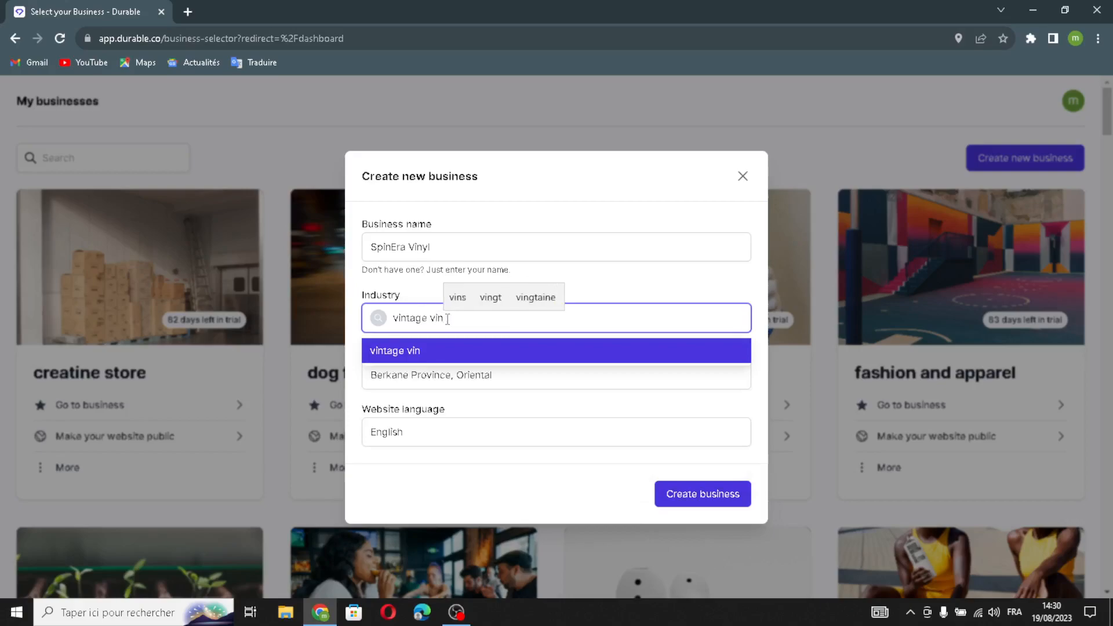
{"action": "type", "text": "yl "}
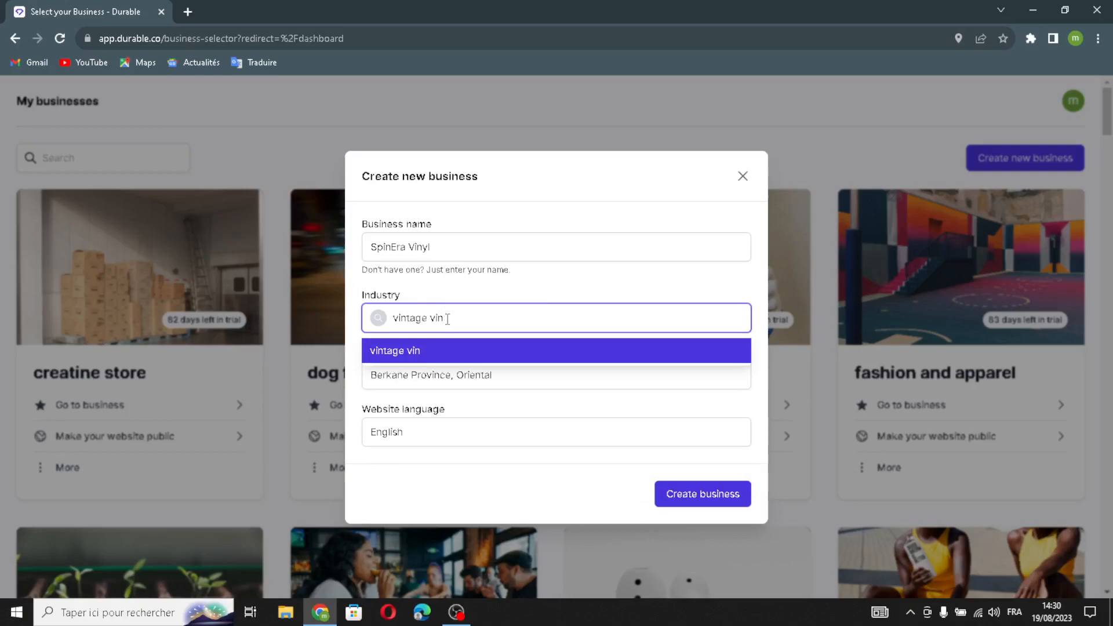
{"action": "type", "text": "re"}
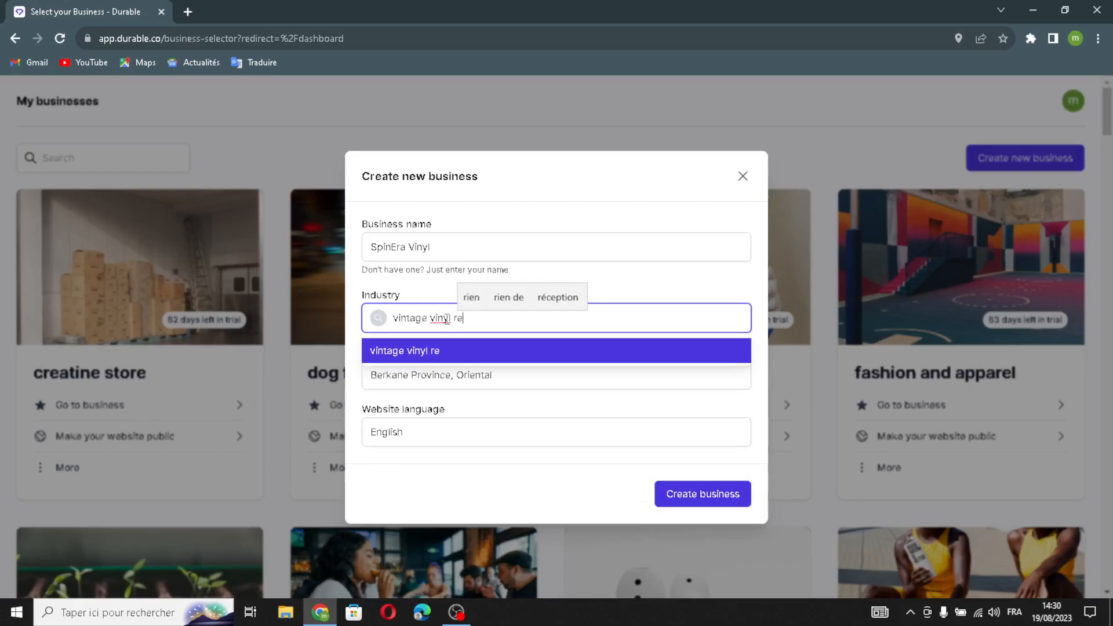
{"action": "type", "text": "cords "}
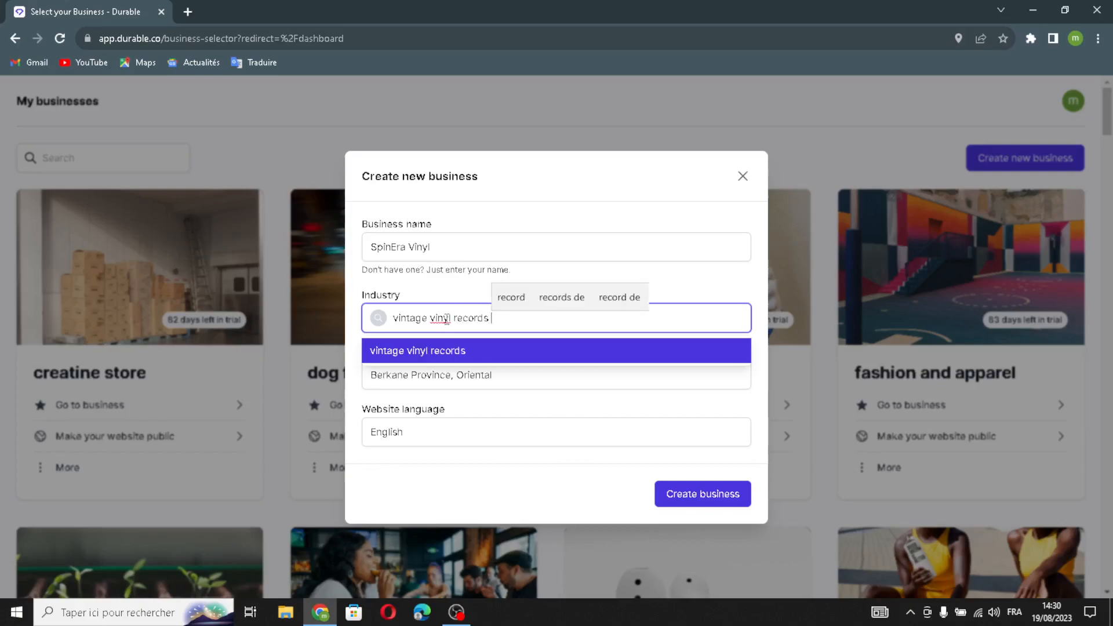
{"action": "type", "text": "and tur"}
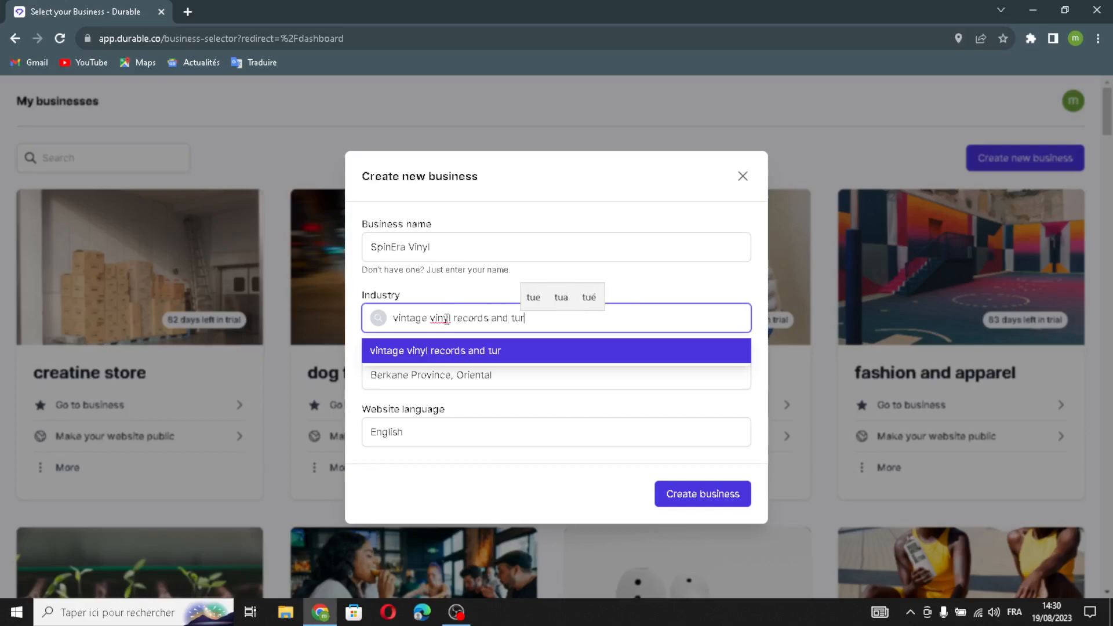
{"action": "type", "text": "ntables"}
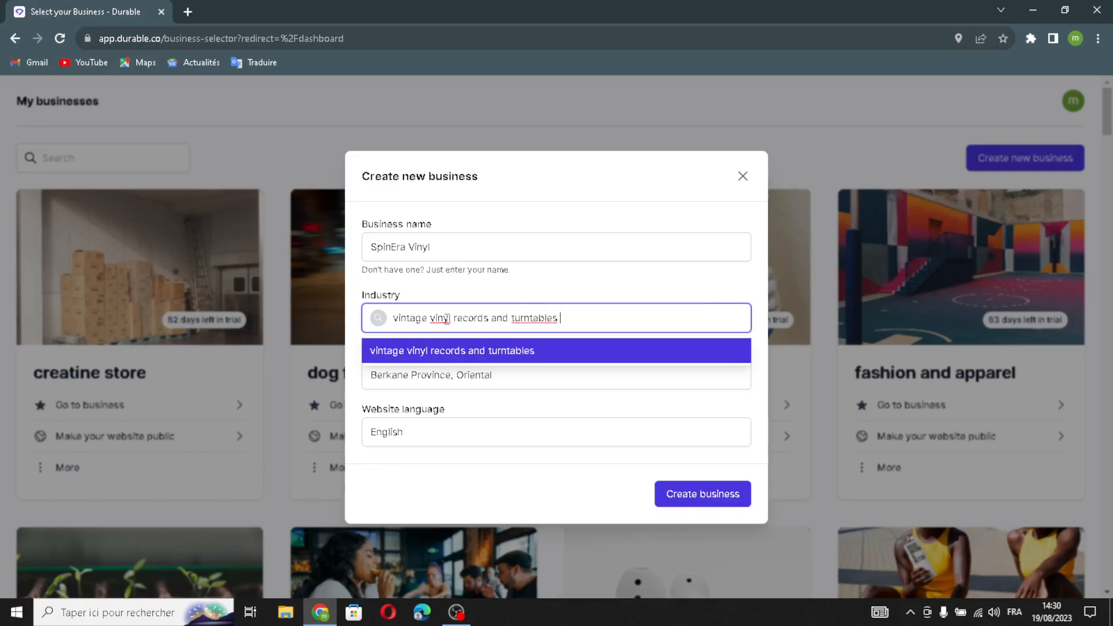
{"action": "left_click", "coordinate": [415, 275]}
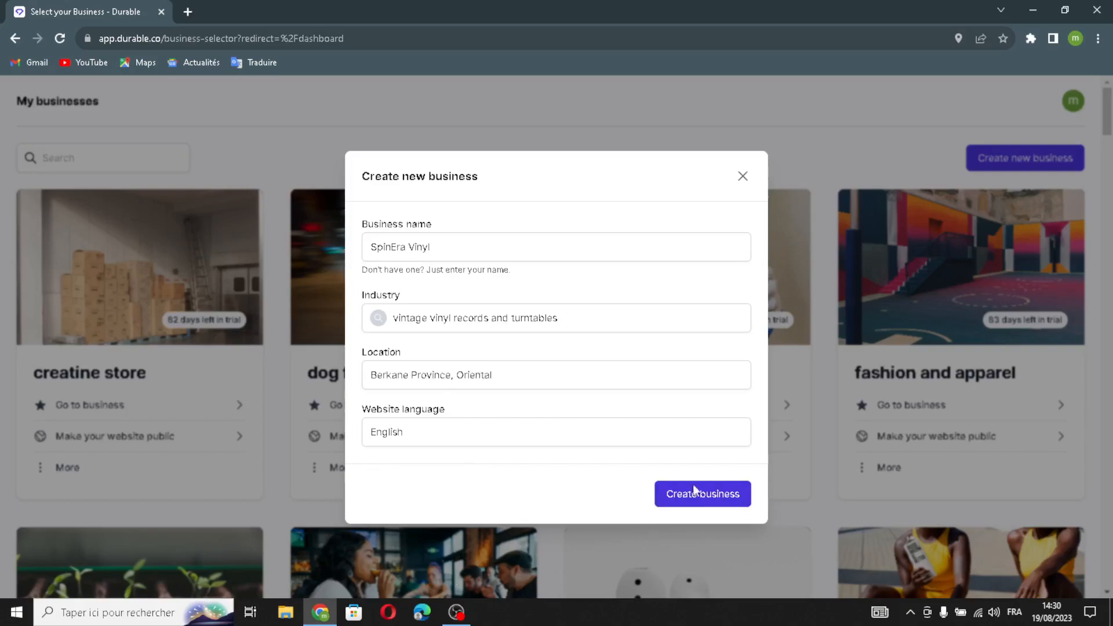
{"action": "left_click", "coordinate": [702, 497]}
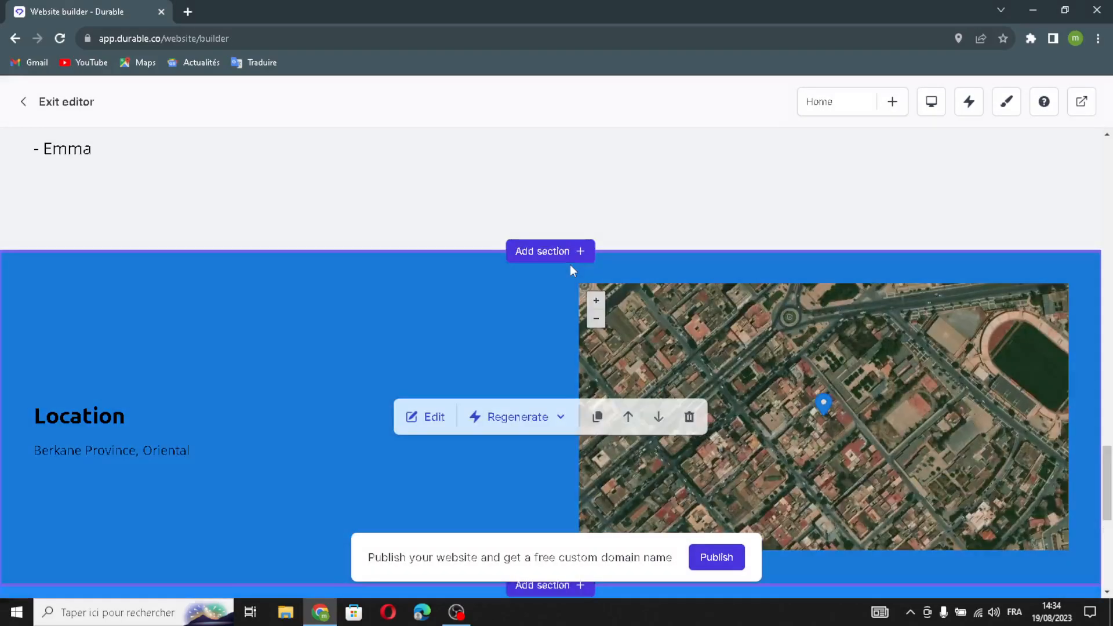
- Open the website header for editing and enable replacing the company name with a logo
{"action": "scroll", "coordinate": [569, 264], "scroll_direction": "up", "scroll_amount": 10}
{"action": "scroll", "coordinate": [570, 263], "scroll_direction": "up", "scroll_amount": 15}
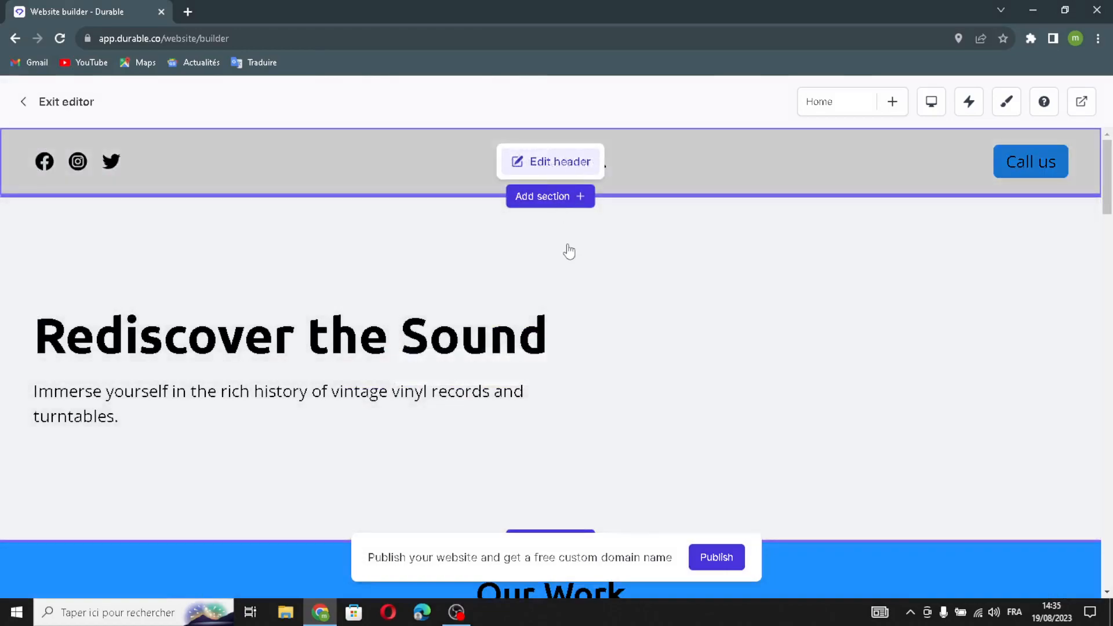
{"action": "left_click", "coordinate": [555, 163]}
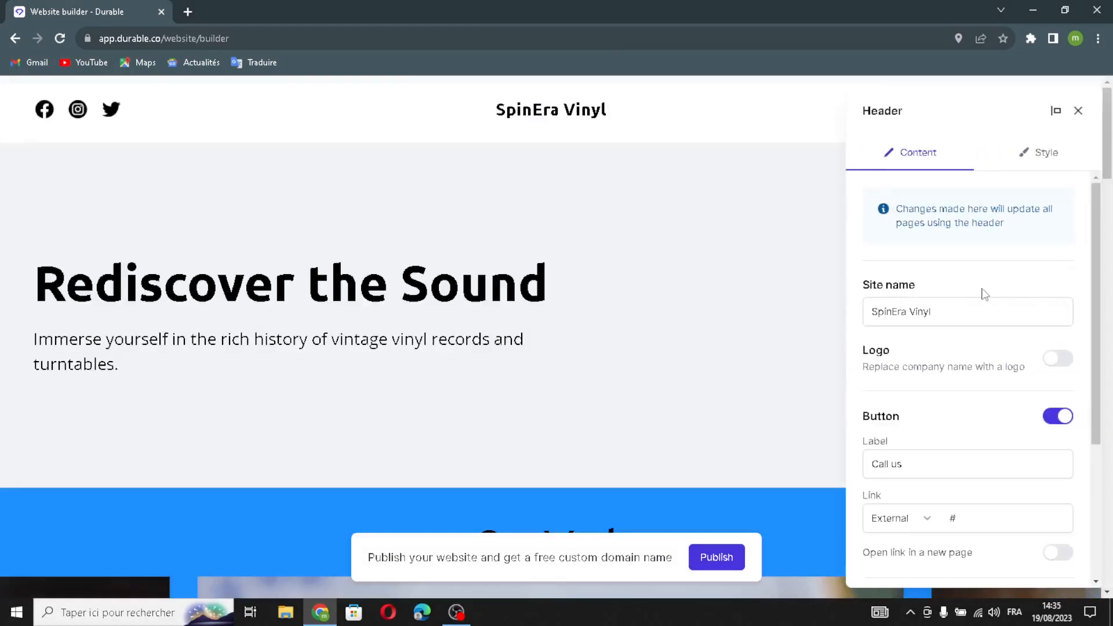
{"action": "left_click", "coordinate": [995, 316]}
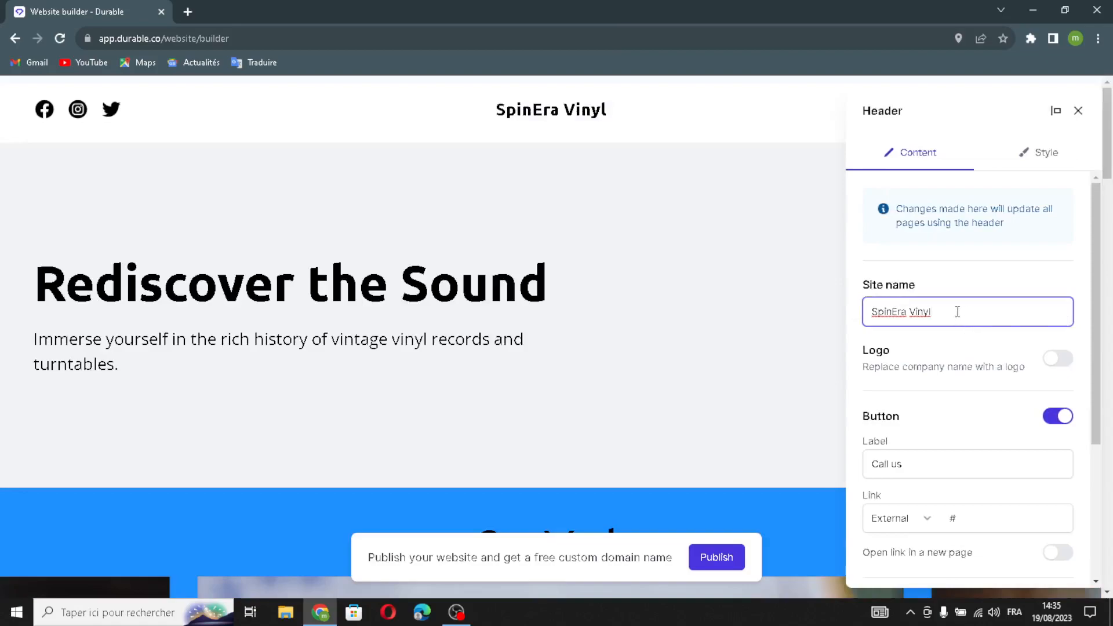
{"action": "left_click", "coordinate": [1061, 360]}
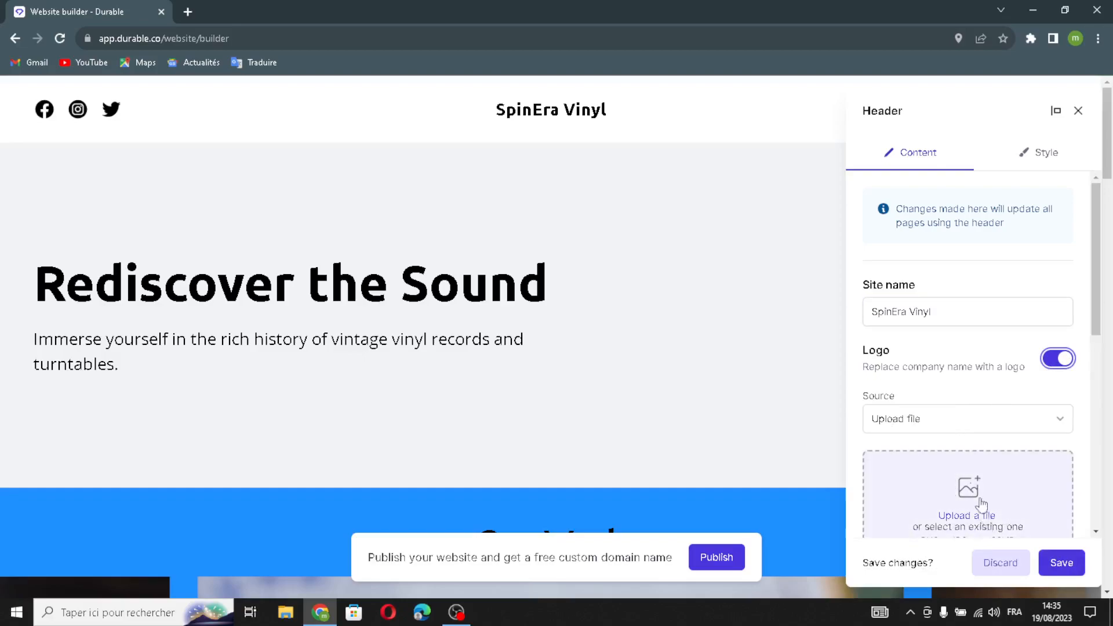
- Review the header's logo upload, button label, link and social links settings
{"action": "scroll", "coordinate": [985, 522], "scroll_direction": "down", "scroll_amount": 4}
{"action": "scroll", "coordinate": [976, 487], "scroll_direction": "down", "scroll_amount": 1}
{"action": "left_click_drag", "start_coordinate": [949, 377], "coordinate": [965, 417]}
{"action": "left_click", "coordinate": [987, 440]}
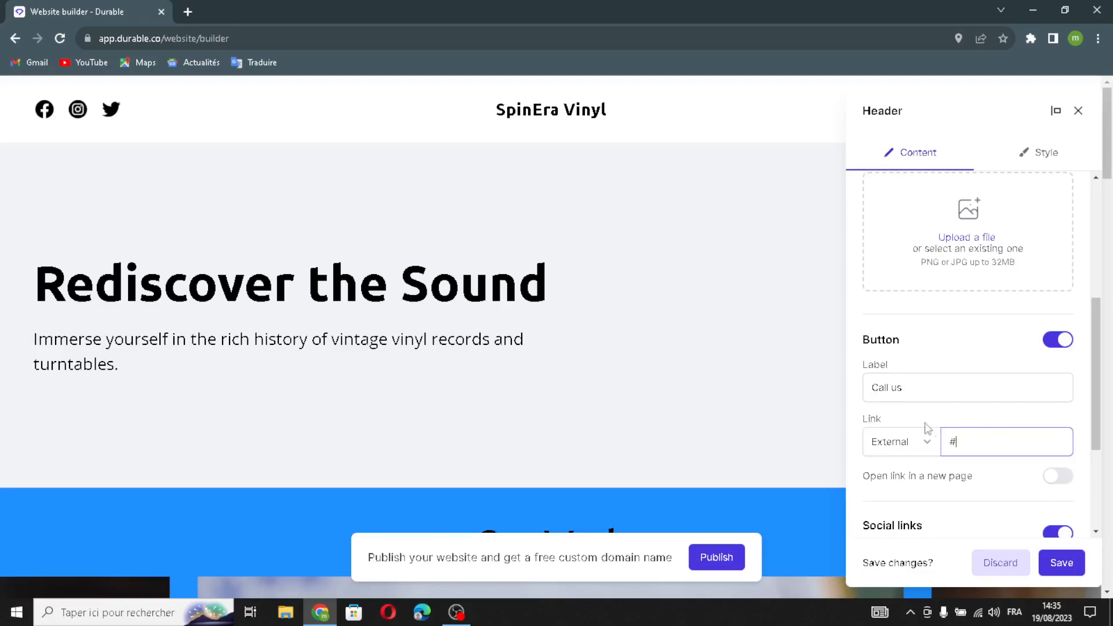
{"action": "scroll", "coordinate": [1011, 497], "scroll_direction": "down", "scroll_amount": 3}
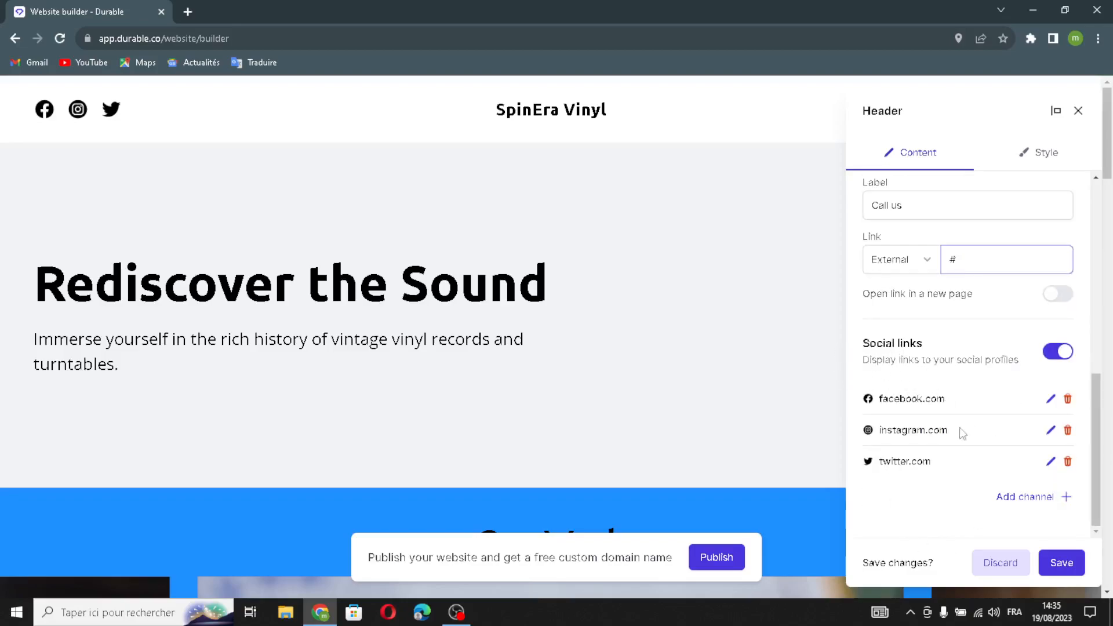
{"action": "left_click", "coordinate": [1042, 497]}
{"action": "left_click", "coordinate": [420, 285]}
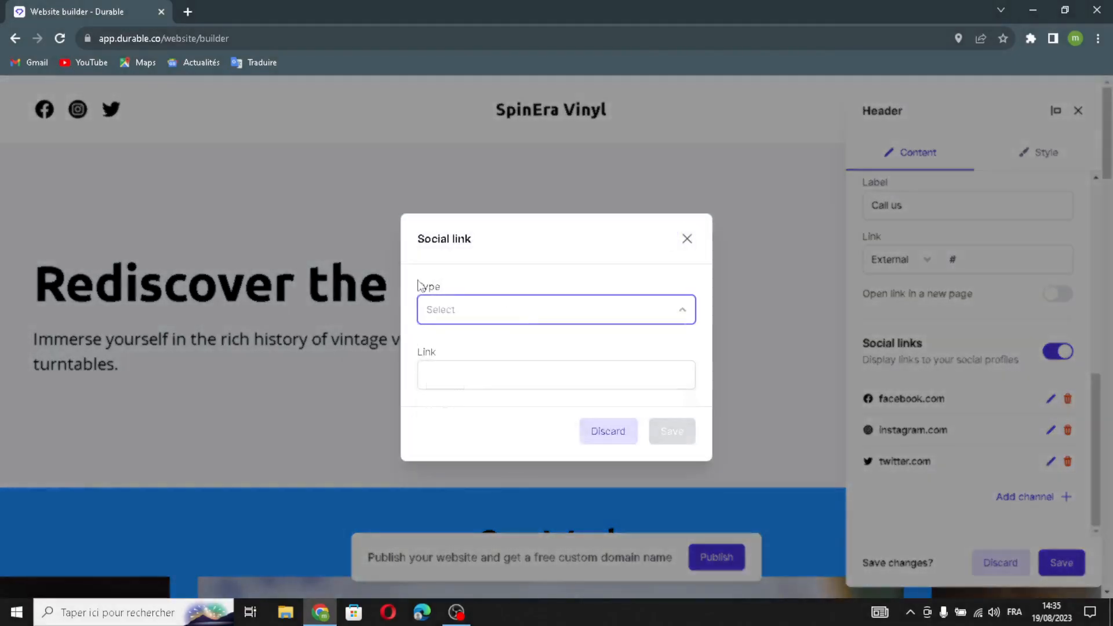
{"action": "left_click", "coordinate": [494, 302]}
{"action": "left_click", "coordinate": [455, 373]}
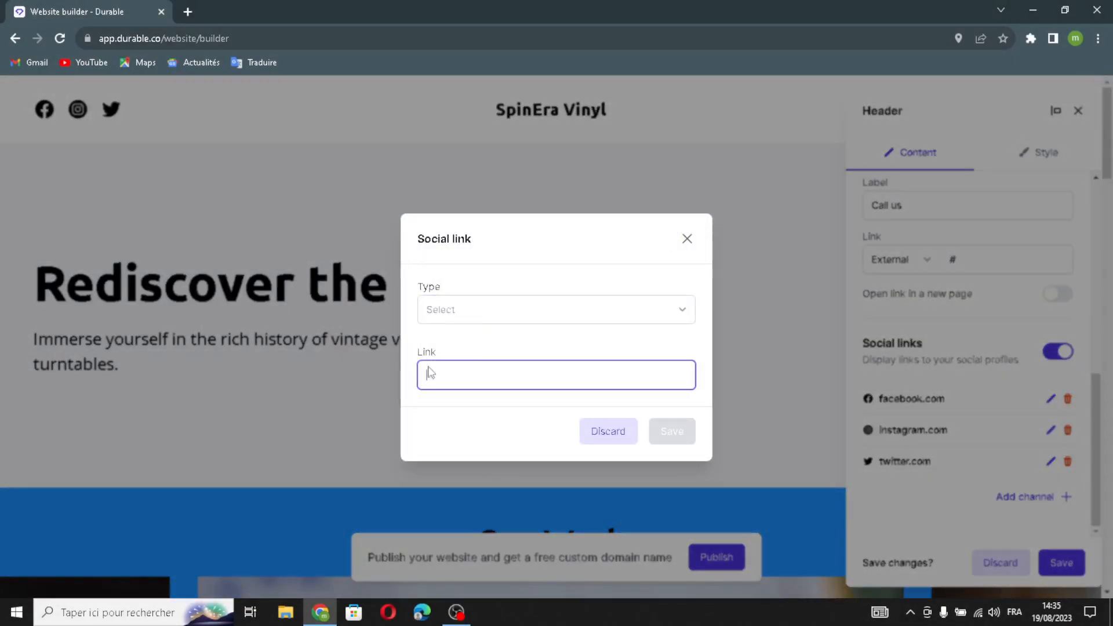
{"action": "left_click", "coordinate": [686, 239]}
- Enable the full width and sticky style options for the header and save the changes
{"action": "left_click", "coordinate": [1039, 153]}
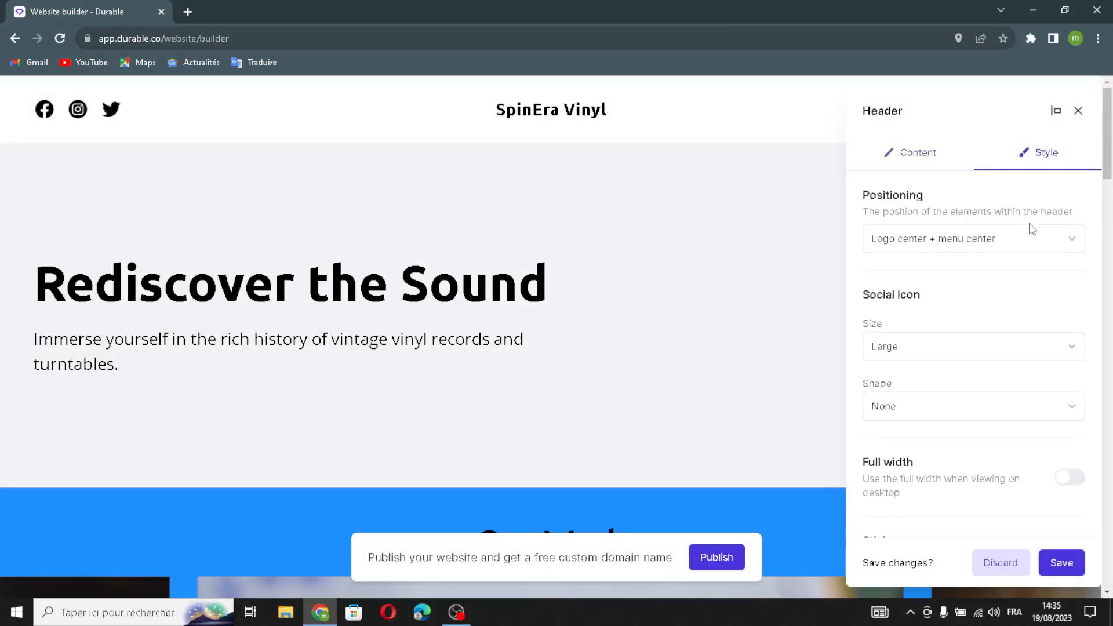
{"action": "scroll", "coordinate": [1029, 226], "scroll_direction": "down", "scroll_amount": 5}
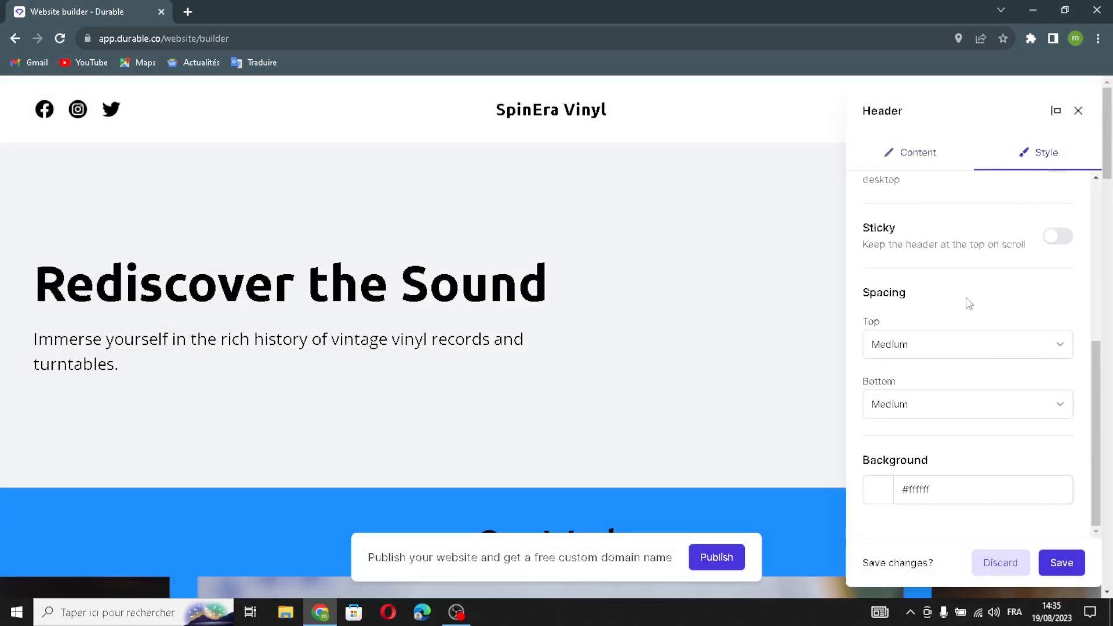
{"action": "scroll", "coordinate": [957, 301], "scroll_direction": "up", "scroll_amount": 5}
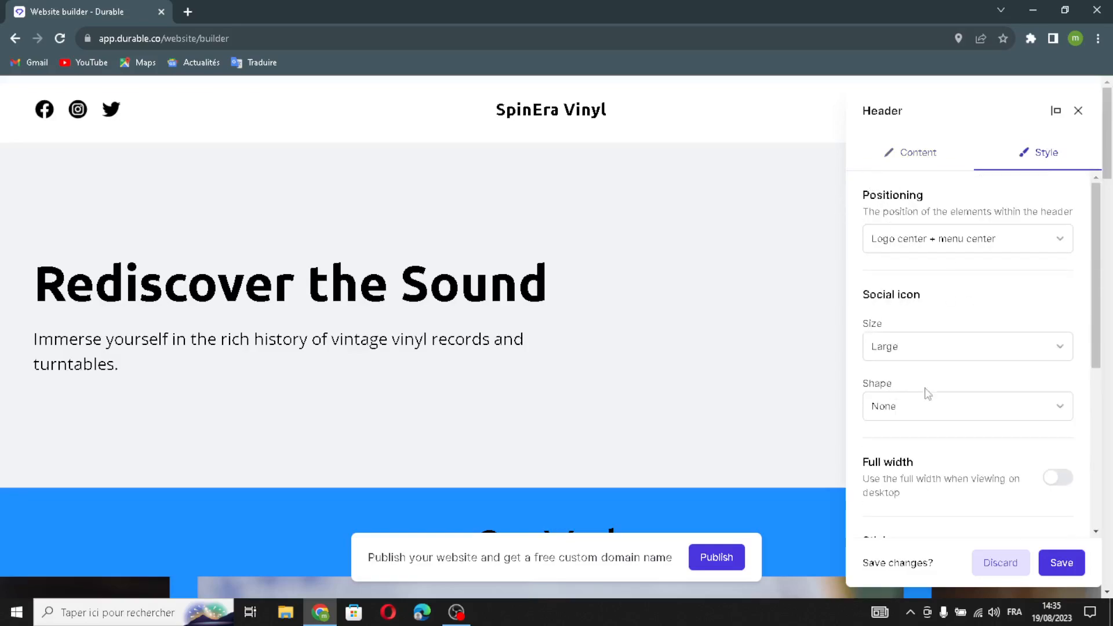
{"action": "scroll", "coordinate": [930, 413], "scroll_direction": "down", "scroll_amount": 5}
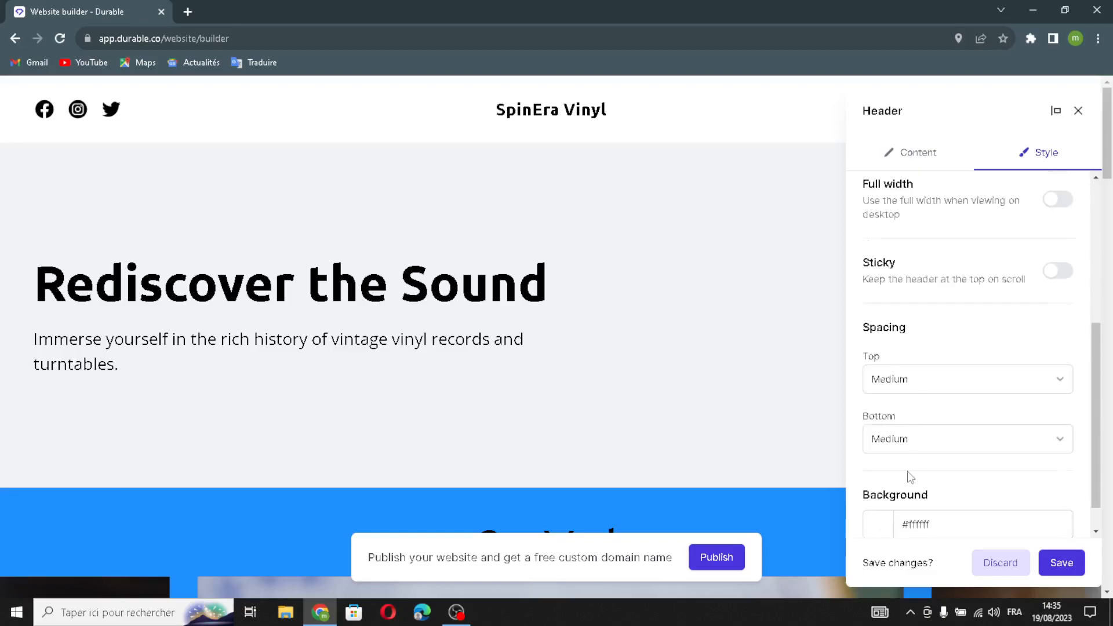
{"action": "scroll", "coordinate": [960, 371], "scroll_direction": "up", "scroll_amount": 2}
{"action": "left_click", "coordinate": [1054, 306]}
{"action": "left_click", "coordinate": [1058, 375]}
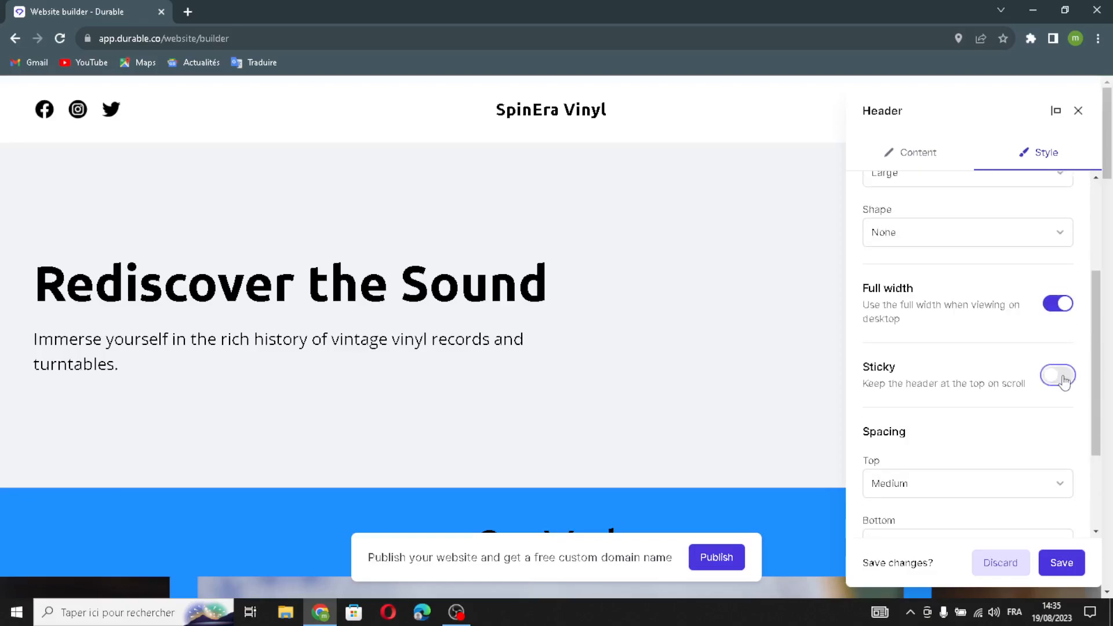
{"action": "scroll", "coordinate": [993, 422], "scroll_direction": "down", "scroll_amount": 2}
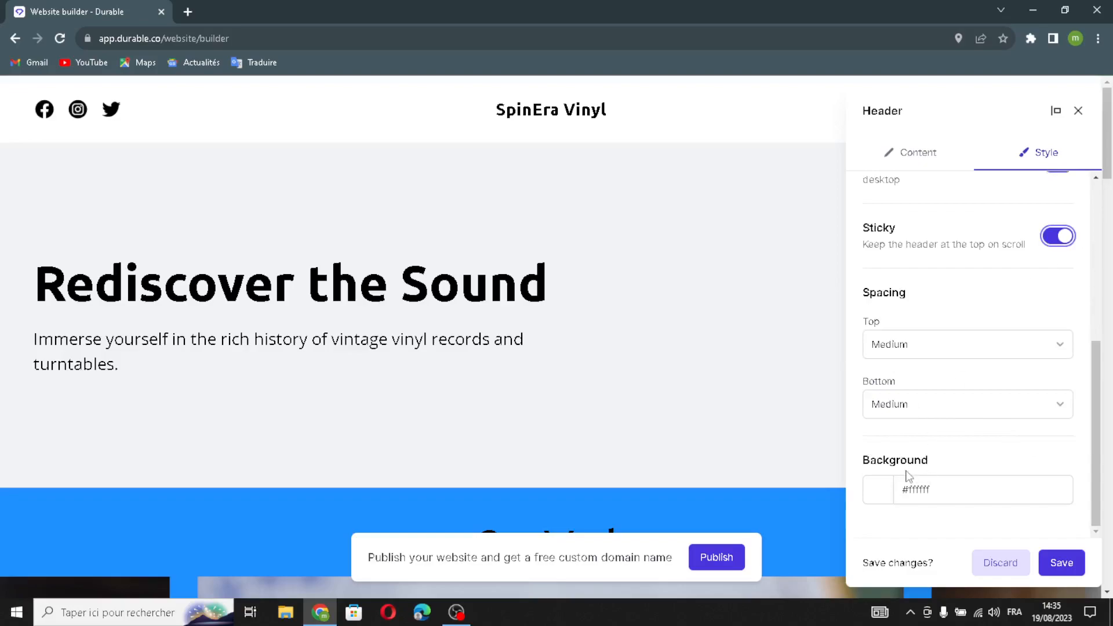
{"action": "left_click", "coordinate": [1061, 565]}
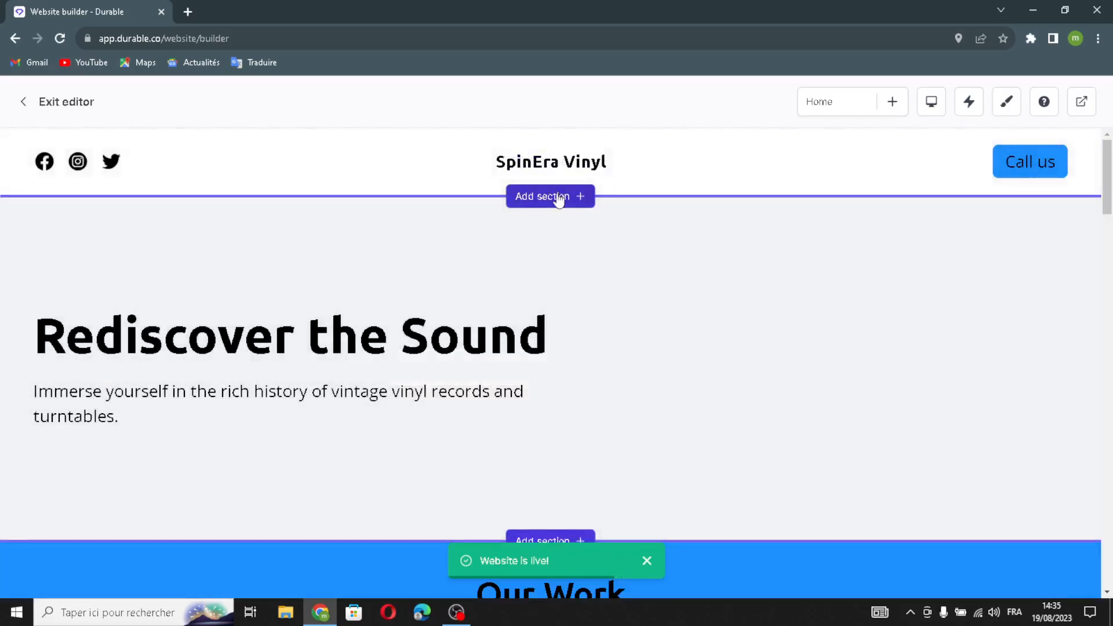
{"action": "left_click", "coordinate": [560, 197]}
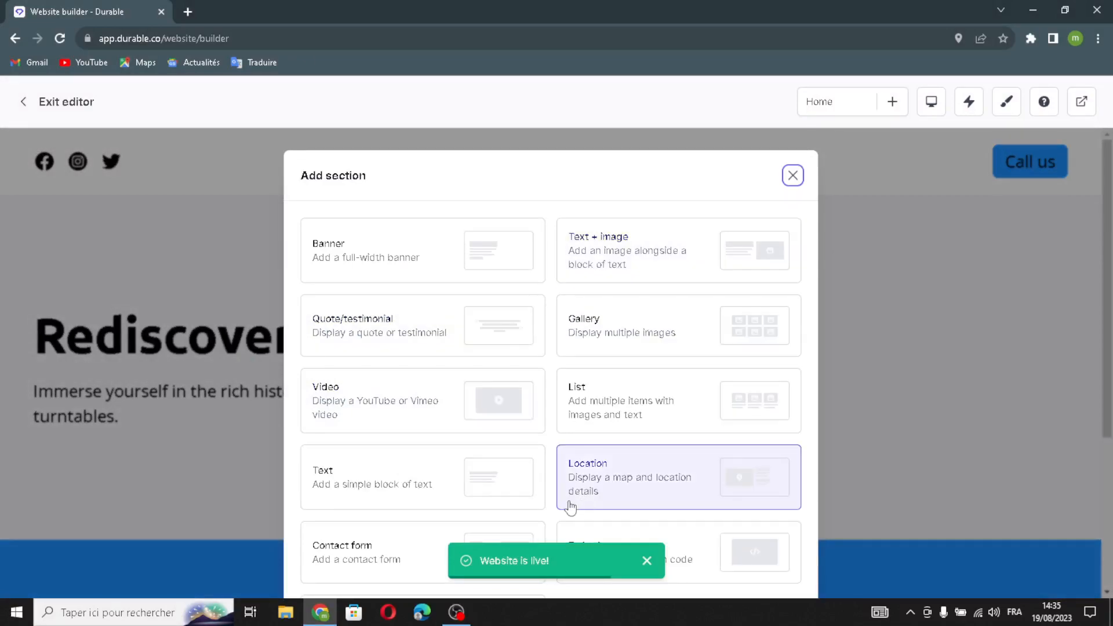
{"action": "scroll", "coordinate": [443, 396], "scroll_direction": "down", "scroll_amount": 4}
{"action": "scroll", "coordinate": [557, 280], "scroll_direction": "up", "scroll_amount": 4}
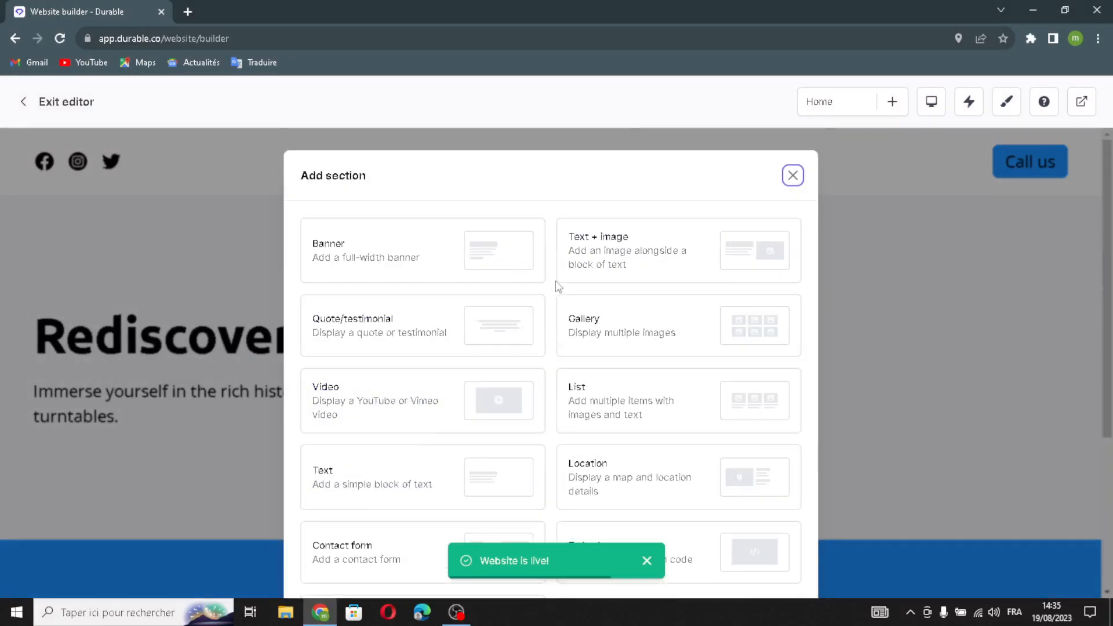
{"action": "left_click", "coordinate": [793, 176]}
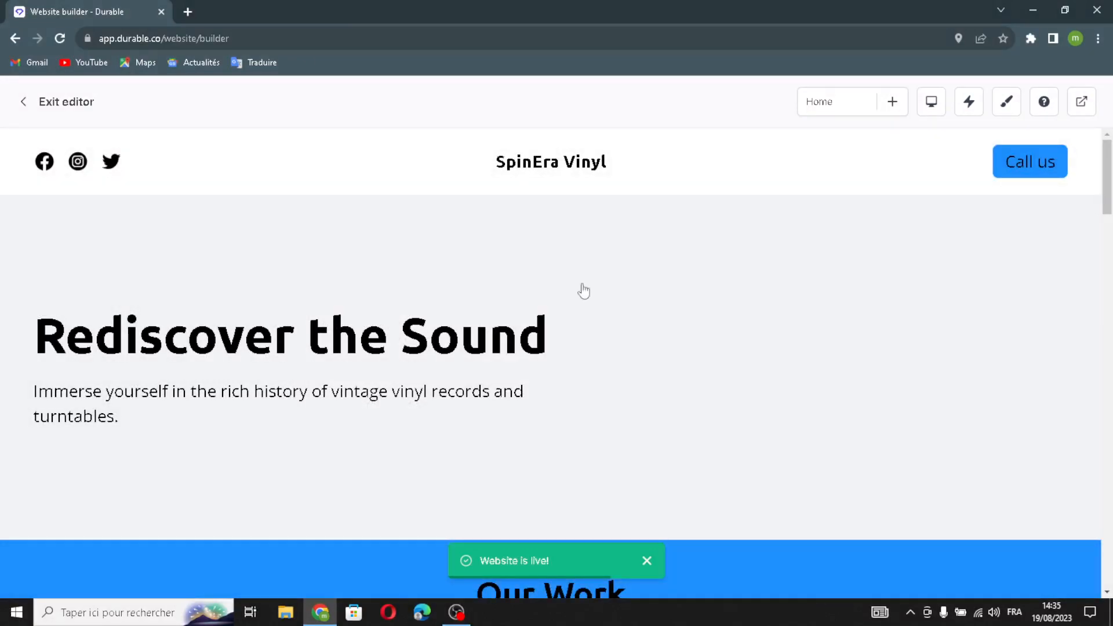
- Open the "Rediscover the Sound" banner section for editing and regenerate its heading and subtext with AI
{"action": "scroll", "coordinate": [581, 291], "scroll_direction": "down", "scroll_amount": 3}
{"action": "scroll", "coordinate": [353, 390], "scroll_direction": "up", "scroll_amount": 3}
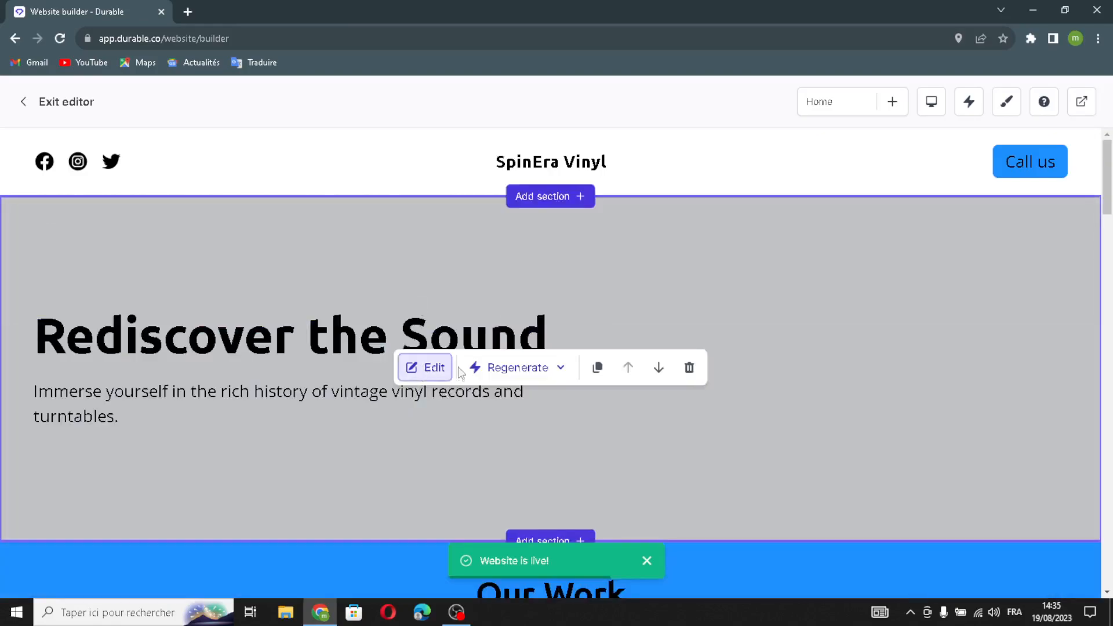
{"action": "left_click", "coordinate": [429, 367]}
{"action": "left_click_drag", "start_coordinate": [1022, 218], "coordinate": [1022, 242]}
{"action": "left_click", "coordinate": [1056, 198]}
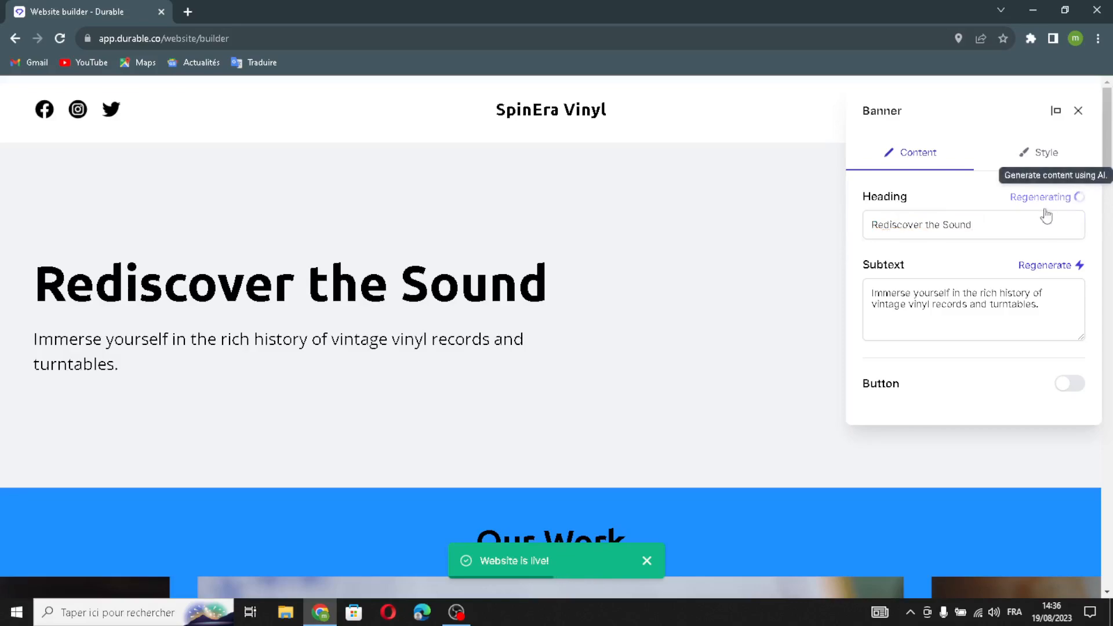
{"action": "mouse_move", "coordinate": [1069, 299]}
{"action": "left_mouse_down"}
{"action": "mouse_move", "coordinate": [857, 298]}
{"action": "mouse_move", "coordinate": [1052, 299]}
{"action": "left_mouse_up"}
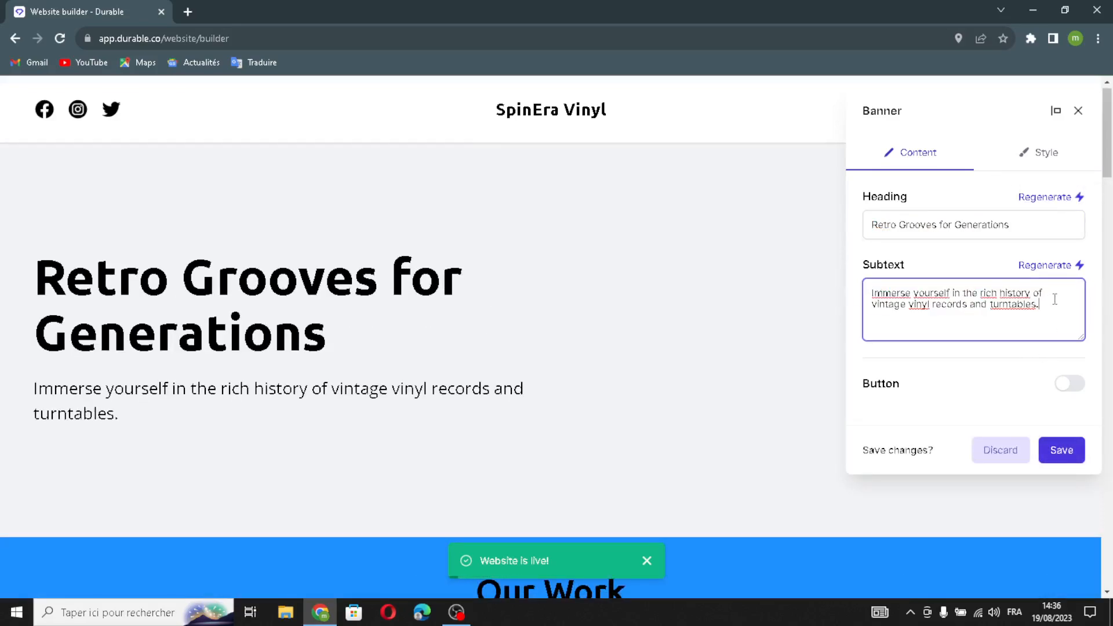
{"action": "left_click", "coordinate": [1056, 268]}
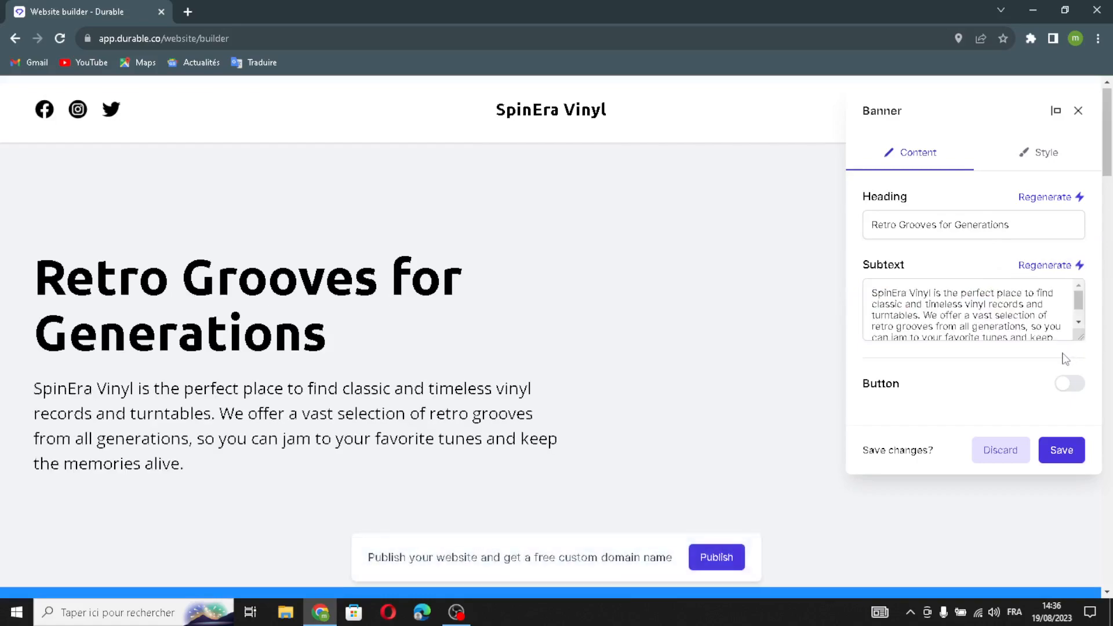
- Enable the banner's button and set its link to open in a new page
{"action": "left_click", "coordinate": [1053, 385]}
{"action": "left_click", "coordinate": [927, 429]}
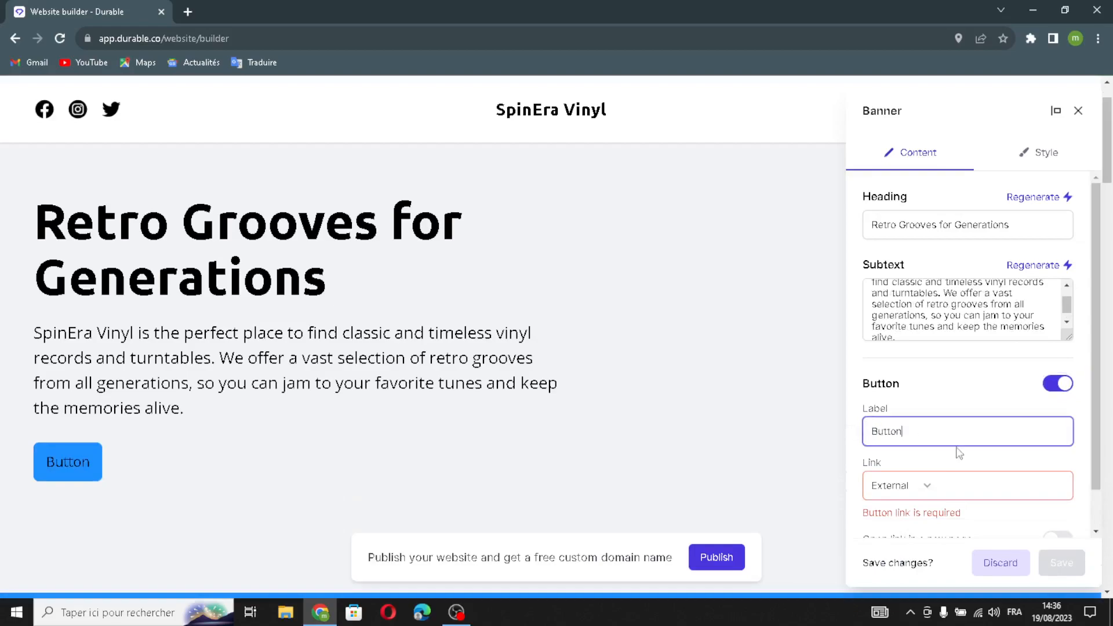
{"action": "left_click", "coordinate": [948, 484]}
{"action": "scroll", "coordinate": [973, 502], "scroll_direction": "down", "scroll_amount": 1}
{"action": "left_click", "coordinate": [1051, 499]}
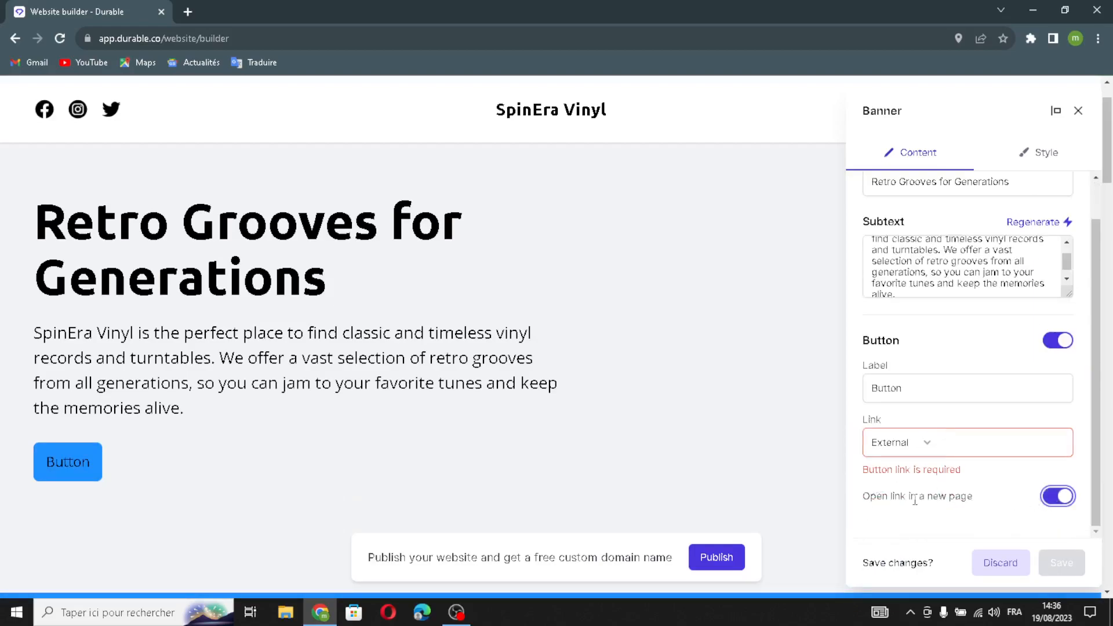
- Review the banner's style settings for top and bottom spacing, minimum height, horizontal alignment and background
{"action": "left_click", "coordinate": [1037, 154]}
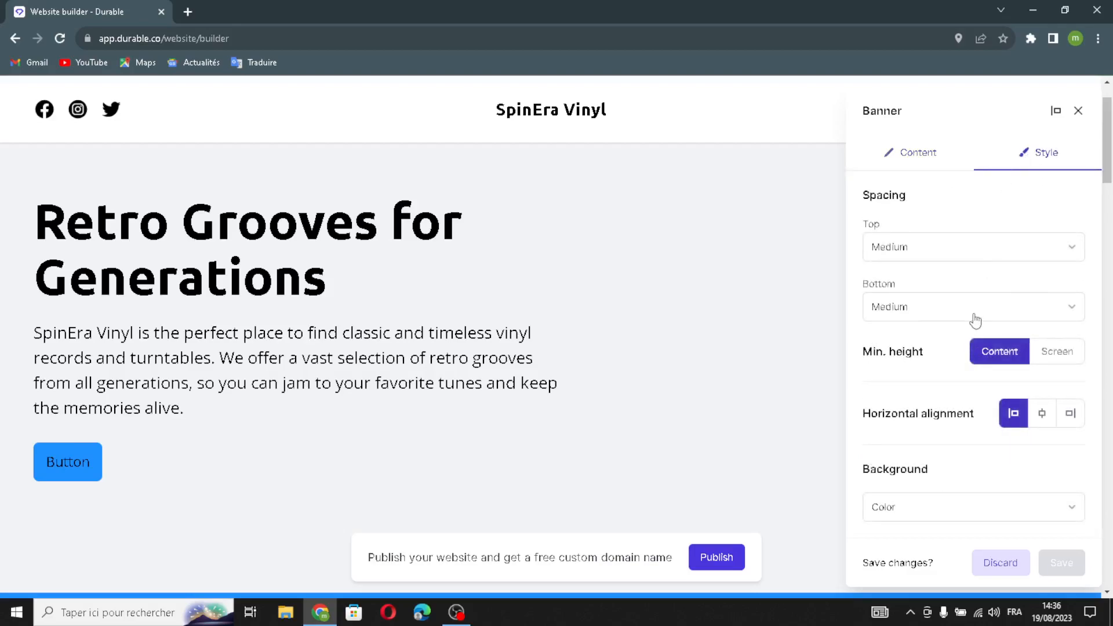
{"action": "scroll", "coordinate": [991, 261], "scroll_direction": "up", "scroll_amount": 1}
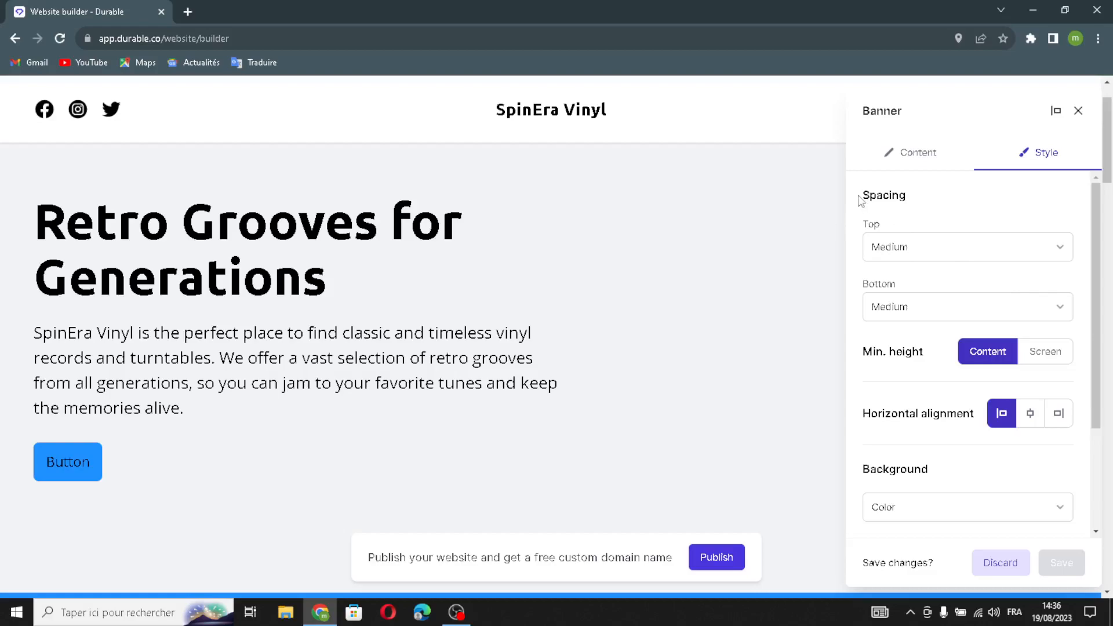
{"action": "left_click", "coordinate": [924, 254]}
{"action": "left_click", "coordinate": [875, 248]}
{"action": "left_click", "coordinate": [904, 248]}
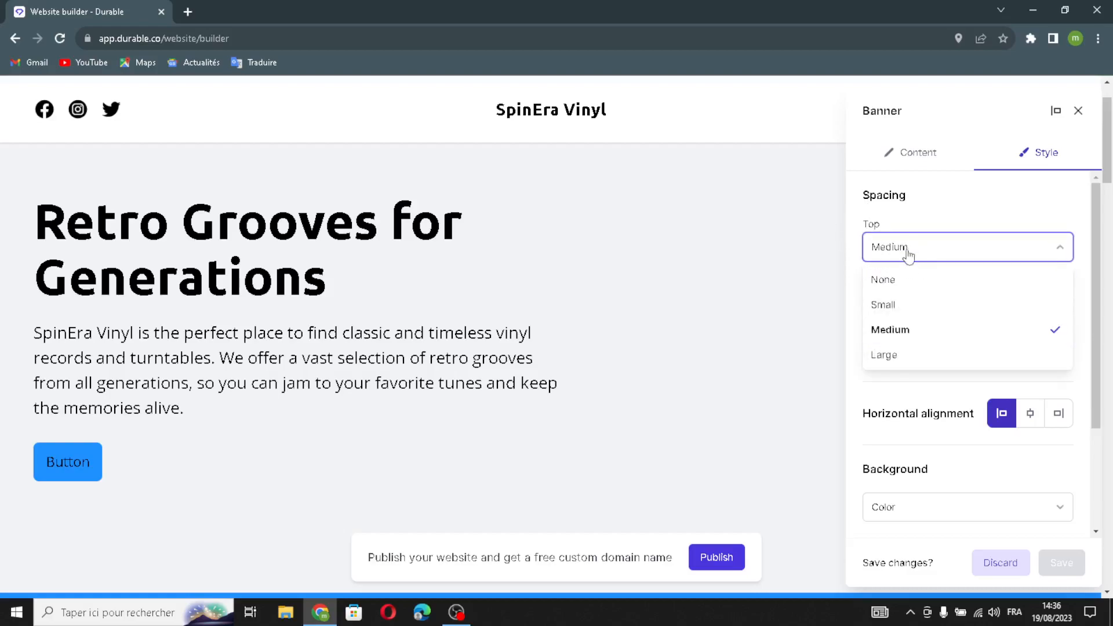
{"action": "left_click", "coordinate": [909, 254]}
{"action": "left_click", "coordinate": [898, 311]}
{"action": "left_click", "coordinate": [895, 308]}
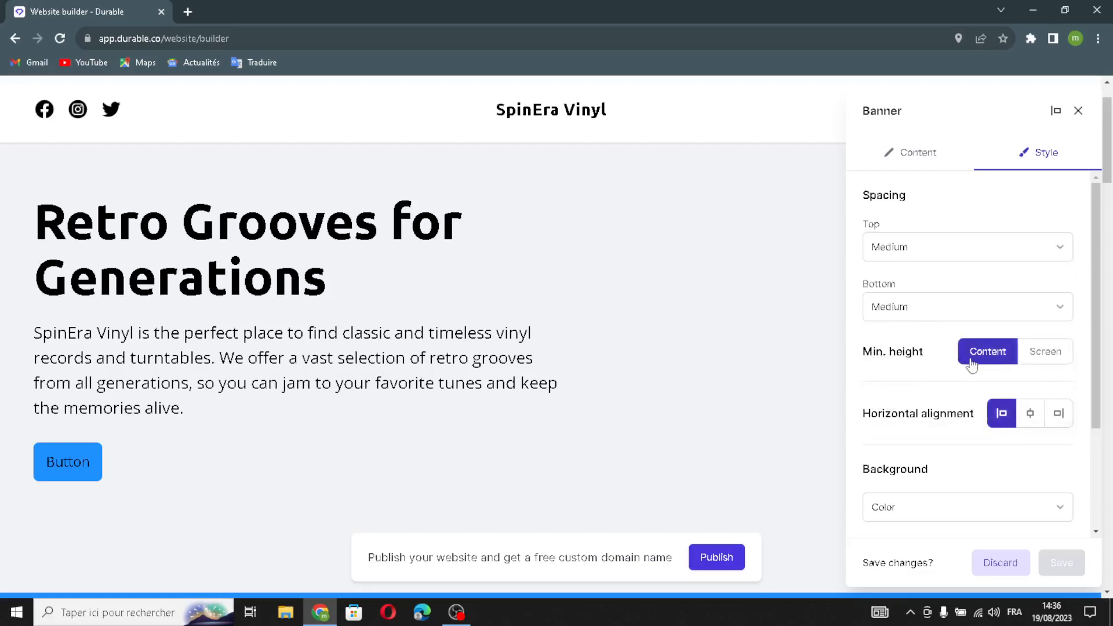
{"action": "scroll", "coordinate": [953, 397], "scroll_direction": "down", "scroll_amount": 1}
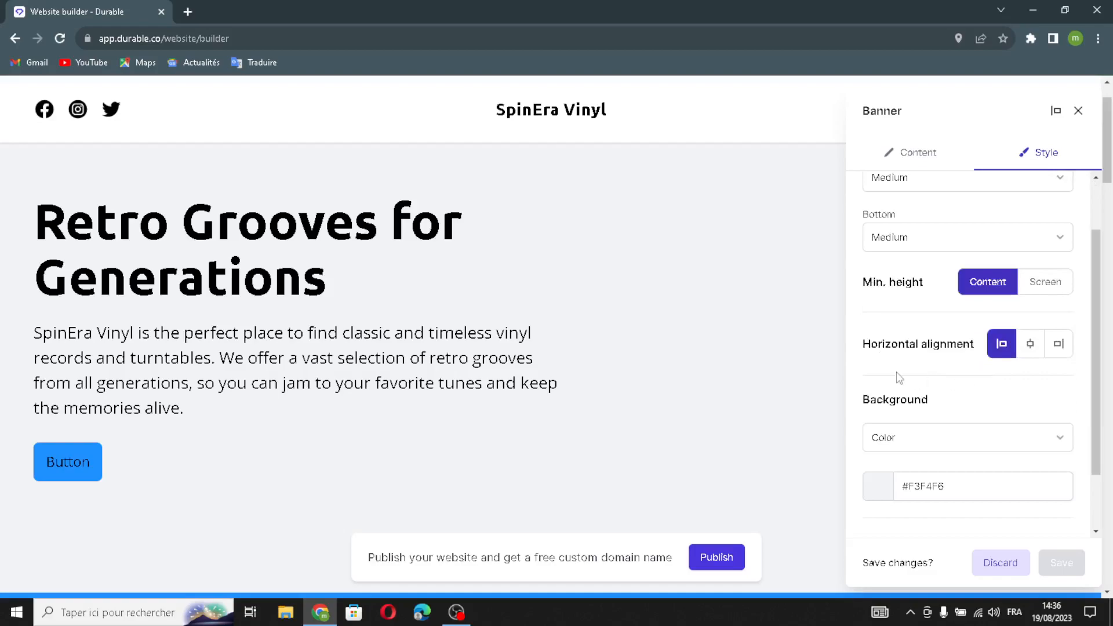
{"action": "scroll", "coordinate": [958, 423], "scroll_direction": "down", "scroll_amount": 1}
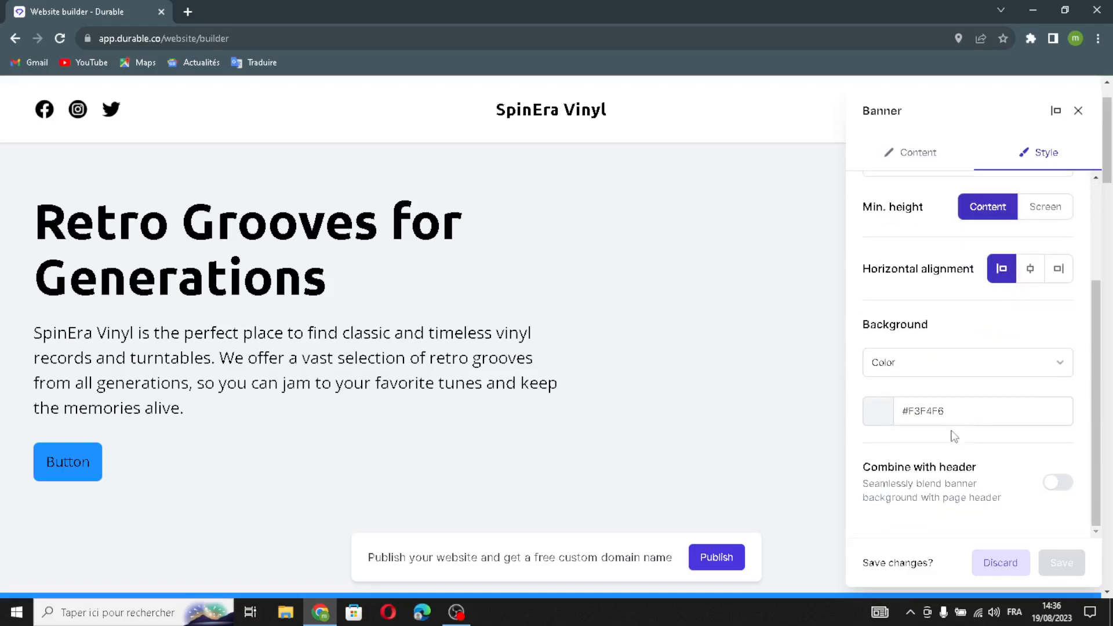
- Enable combining the banner with the page header, then close the banner settings and save the changes
{"action": "left_click", "coordinate": [1045, 476]}
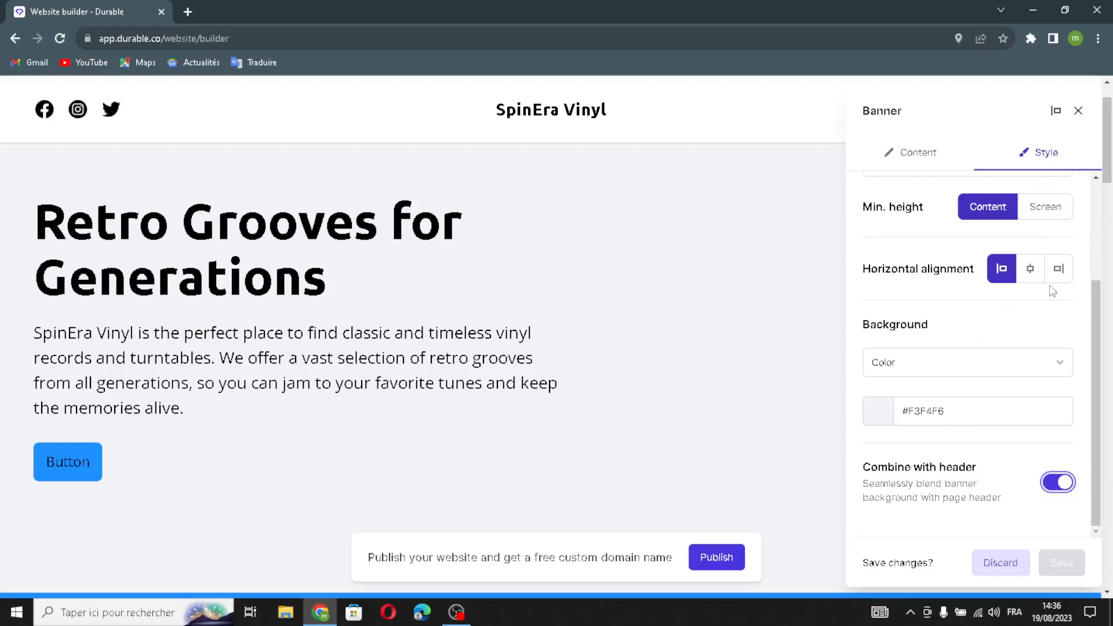
{"action": "left_click", "coordinate": [1076, 116]}
{"action": "left_click", "coordinate": [675, 380]}
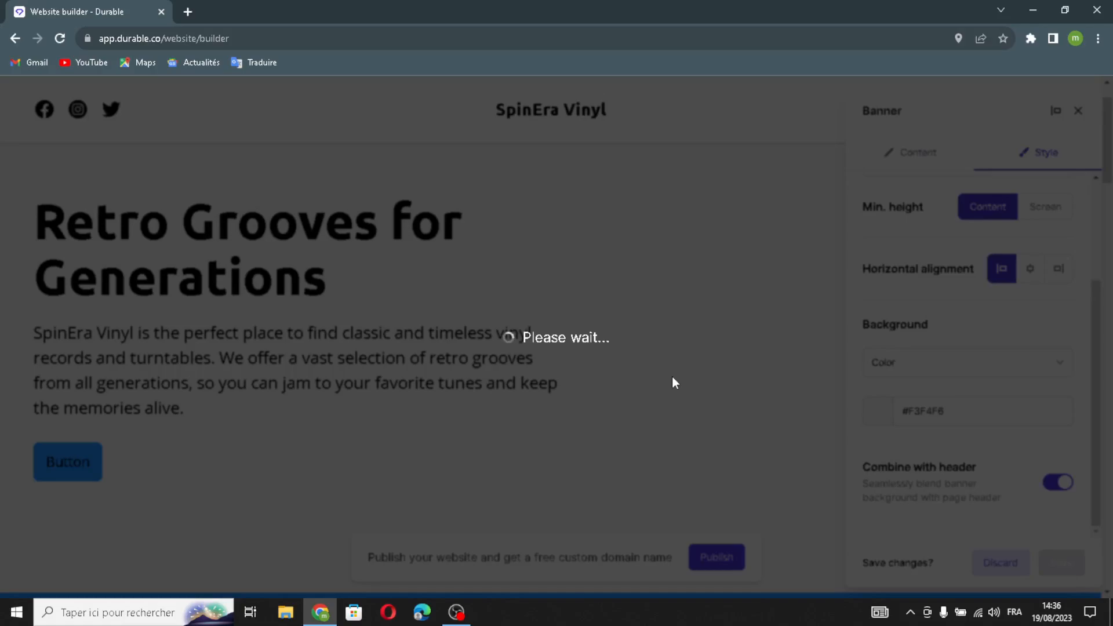
- Open the Our Work gallery section for editing and generate an additional image for it with AI
{"action": "scroll", "coordinate": [670, 379], "scroll_direction": "down", "scroll_amount": 10}
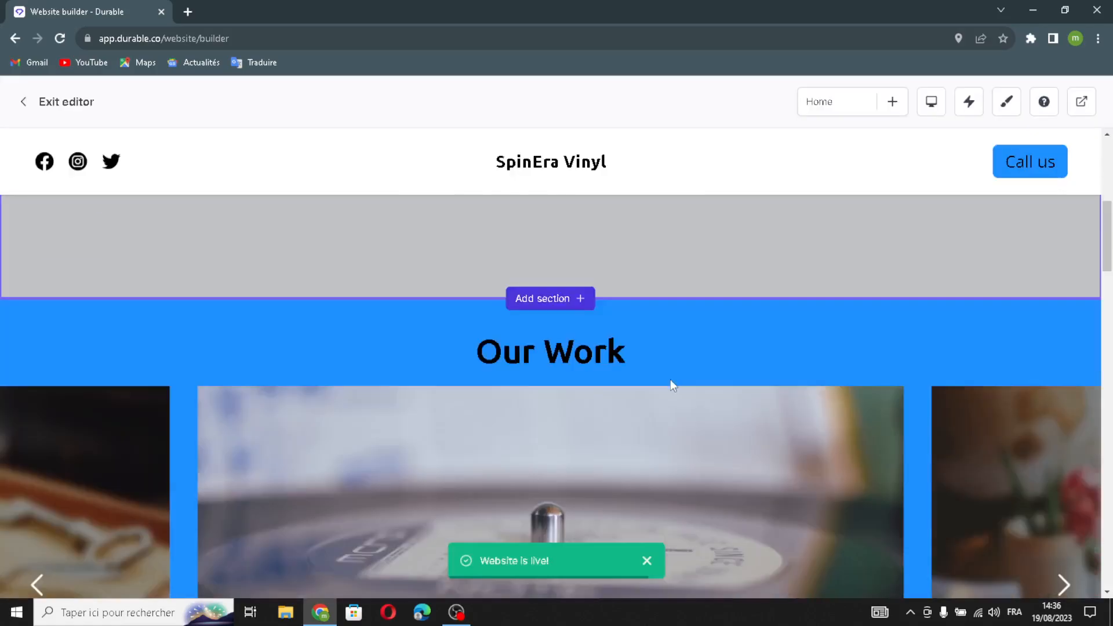
{"action": "scroll", "coordinate": [544, 402], "scroll_direction": "up", "scroll_amount": 2}
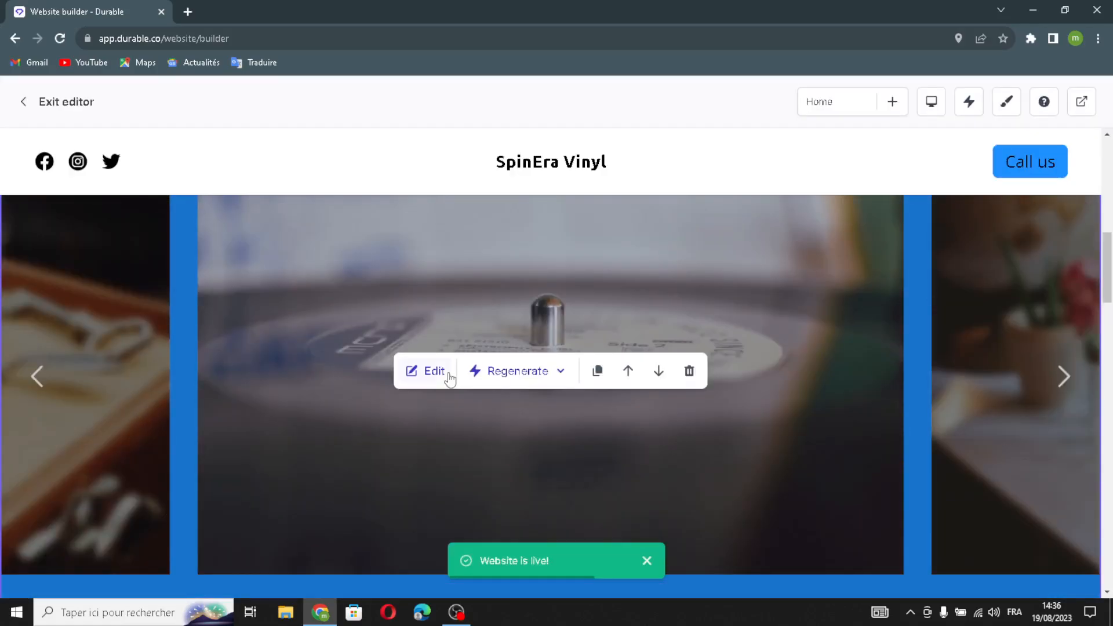
{"action": "left_click", "coordinate": [439, 378]}
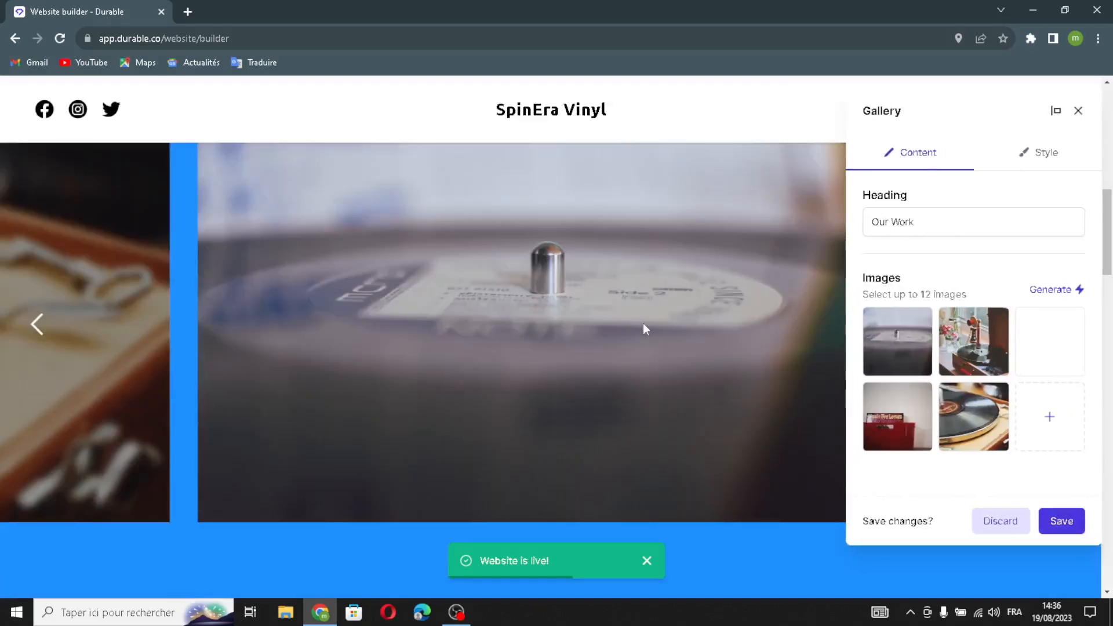
{"action": "left_click_drag", "start_coordinate": [914, 234], "coordinate": [864, 237]}
{"action": "left_click", "coordinate": [946, 213]}
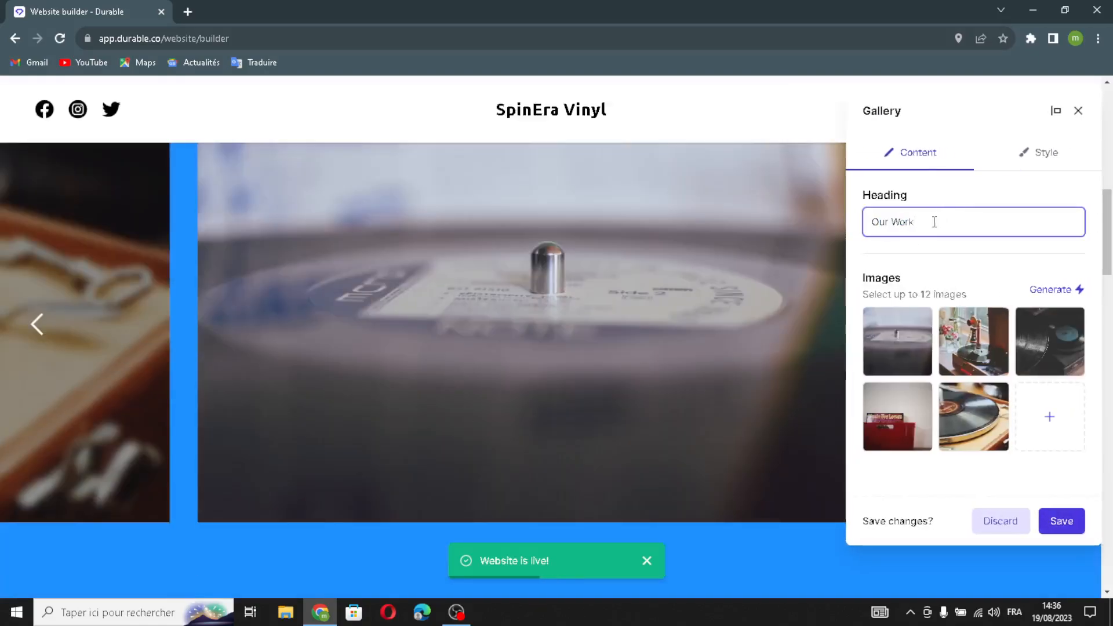
{"action": "left_click", "coordinate": [1032, 417]}
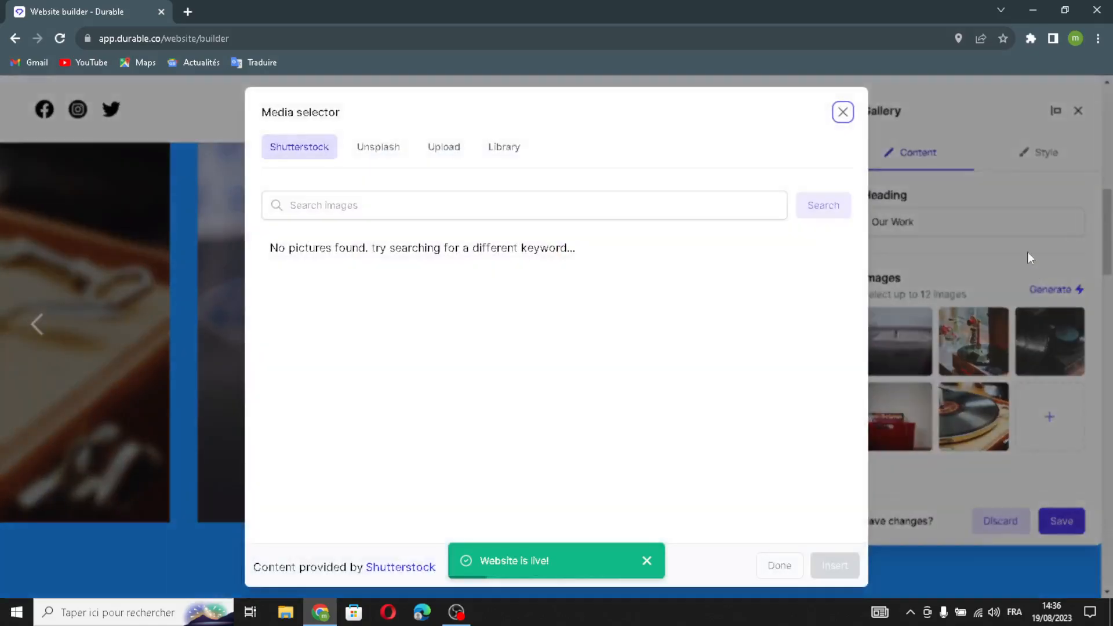
{"action": "left_click", "coordinate": [851, 111]}
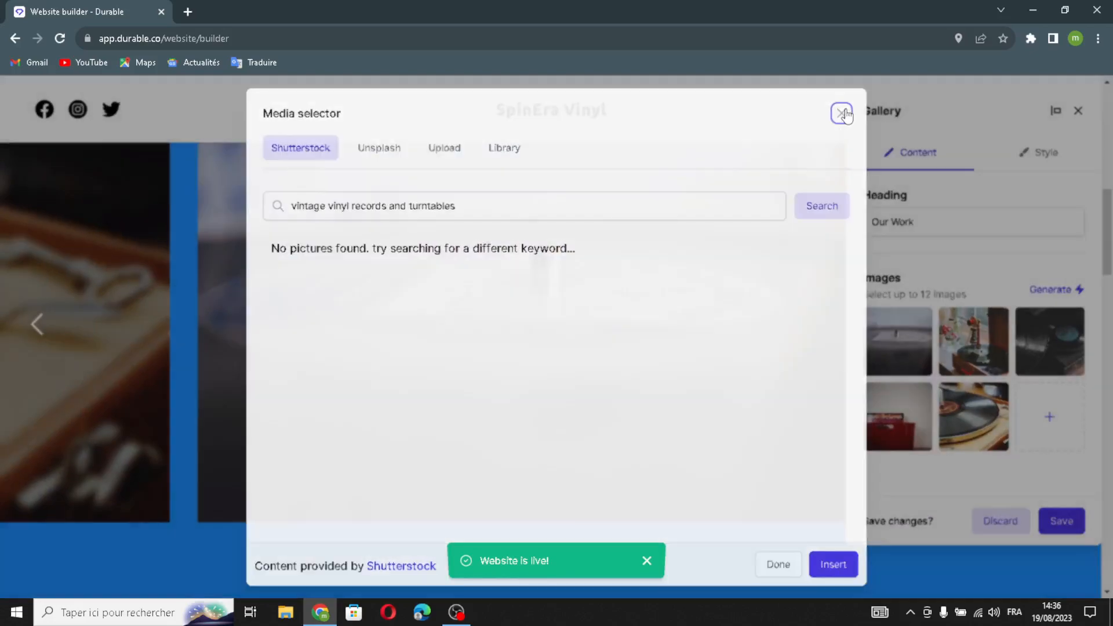
{"action": "left_click", "coordinate": [1047, 289]}
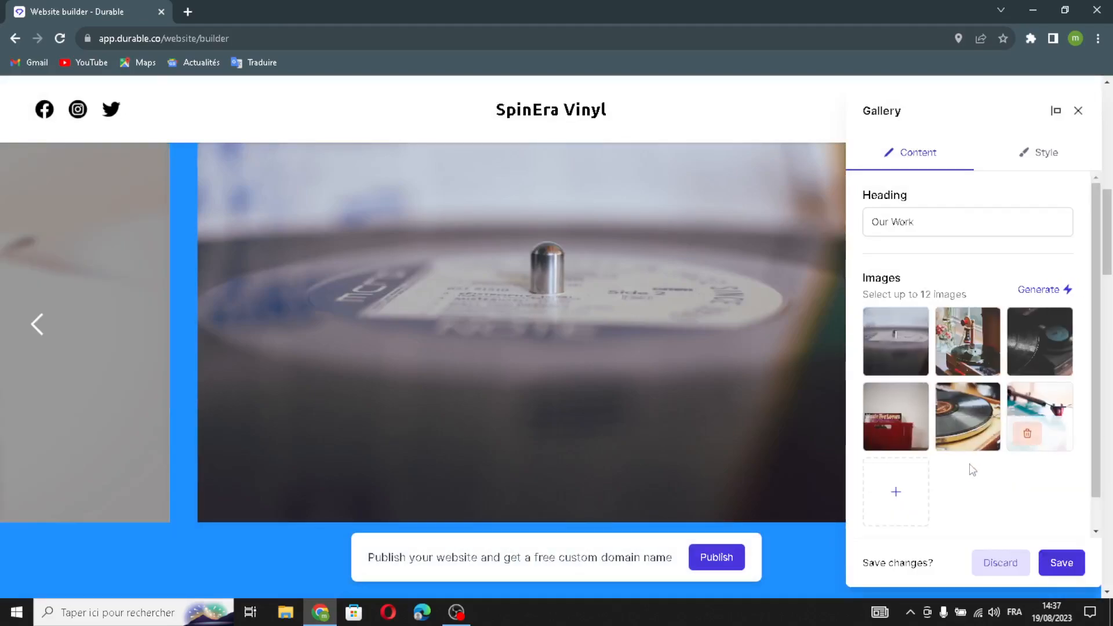
- Insert the Shutterstock image of a turntable at sunset into the Our Work gallery and save the changes
{"action": "left_click", "coordinate": [902, 505]}
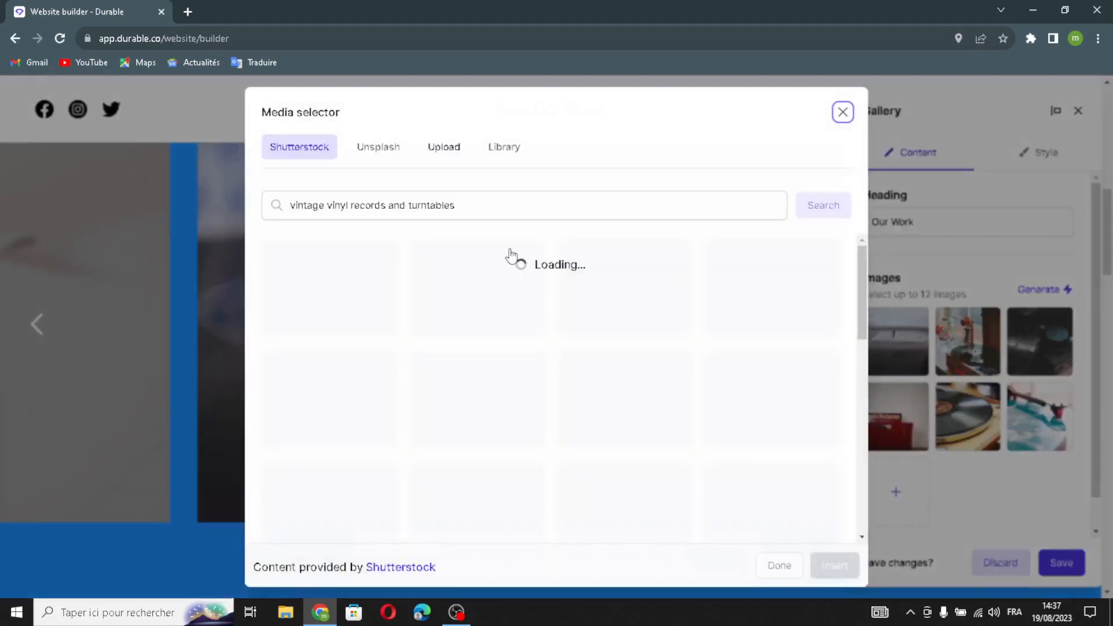
{"action": "left_click", "coordinate": [502, 148]}
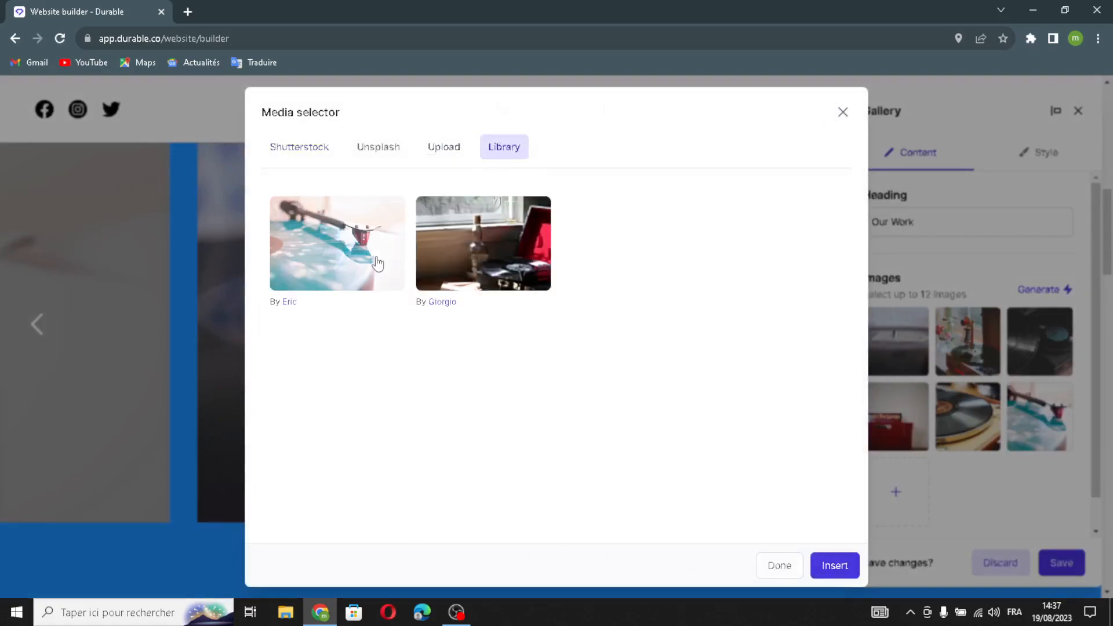
{"action": "left_click", "coordinate": [299, 147]}
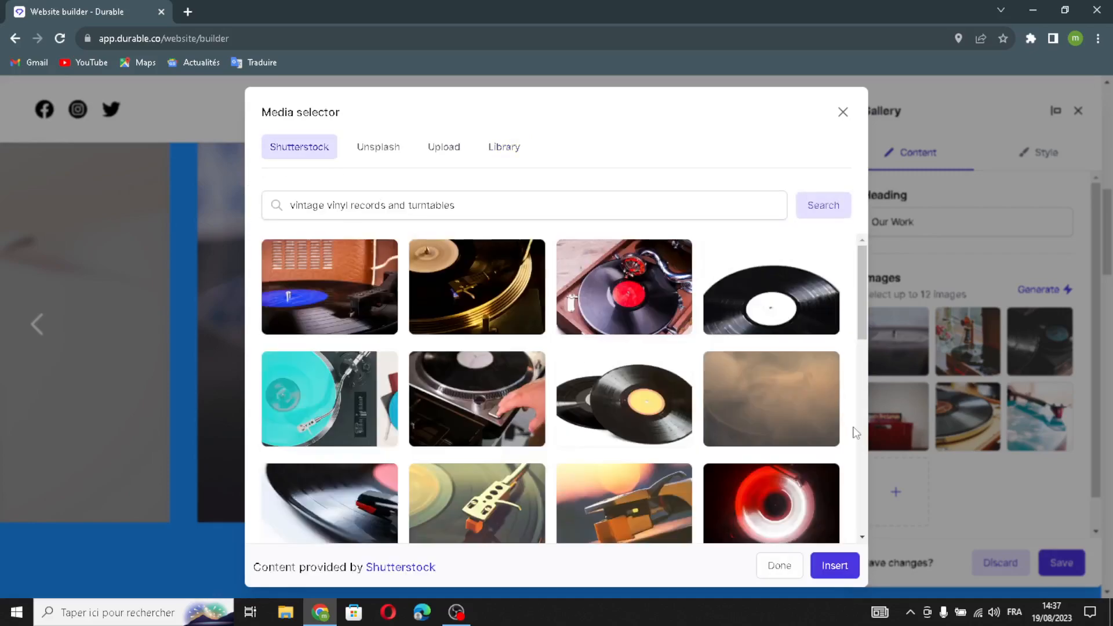
{"action": "scroll", "coordinate": [581, 462], "scroll_direction": "down", "scroll_amount": 7}
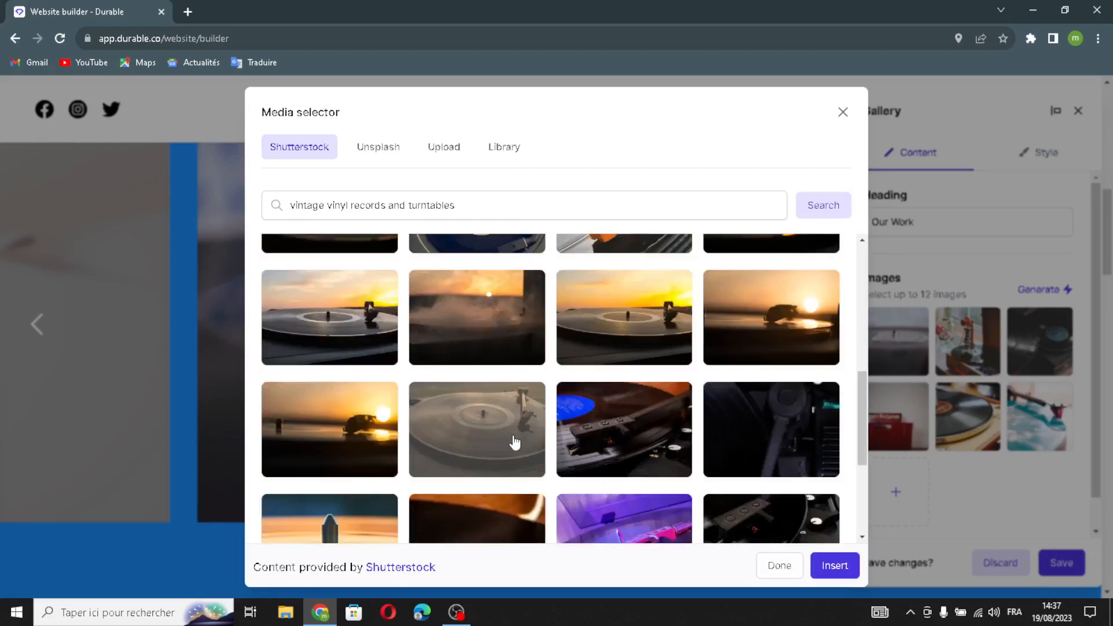
{"action": "left_click", "coordinate": [325, 340]}
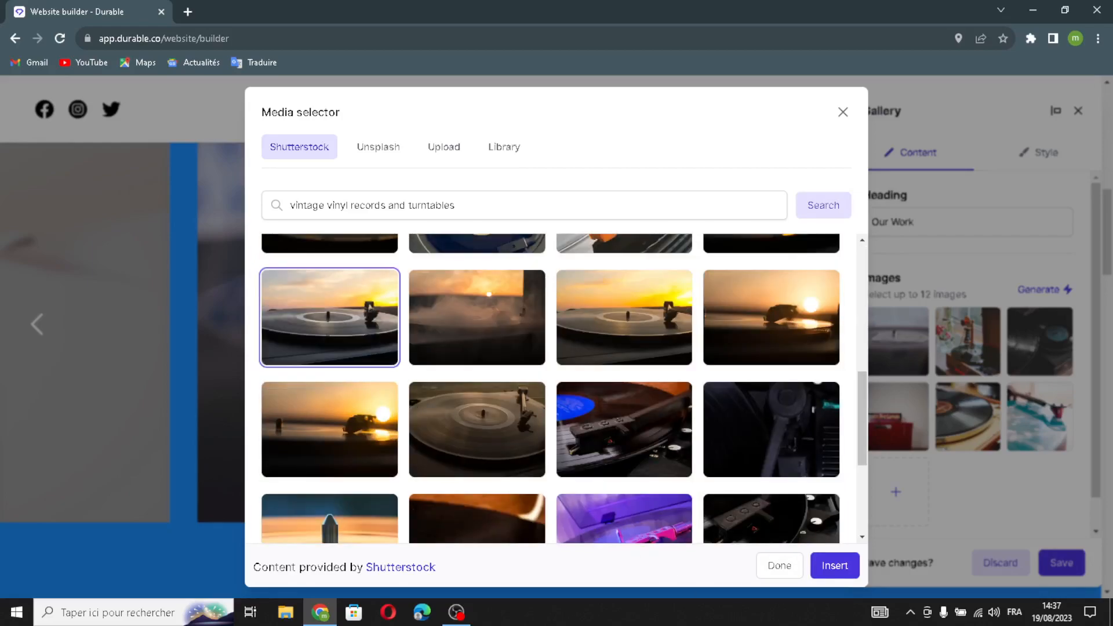
{"action": "left_click", "coordinate": [832, 563]}
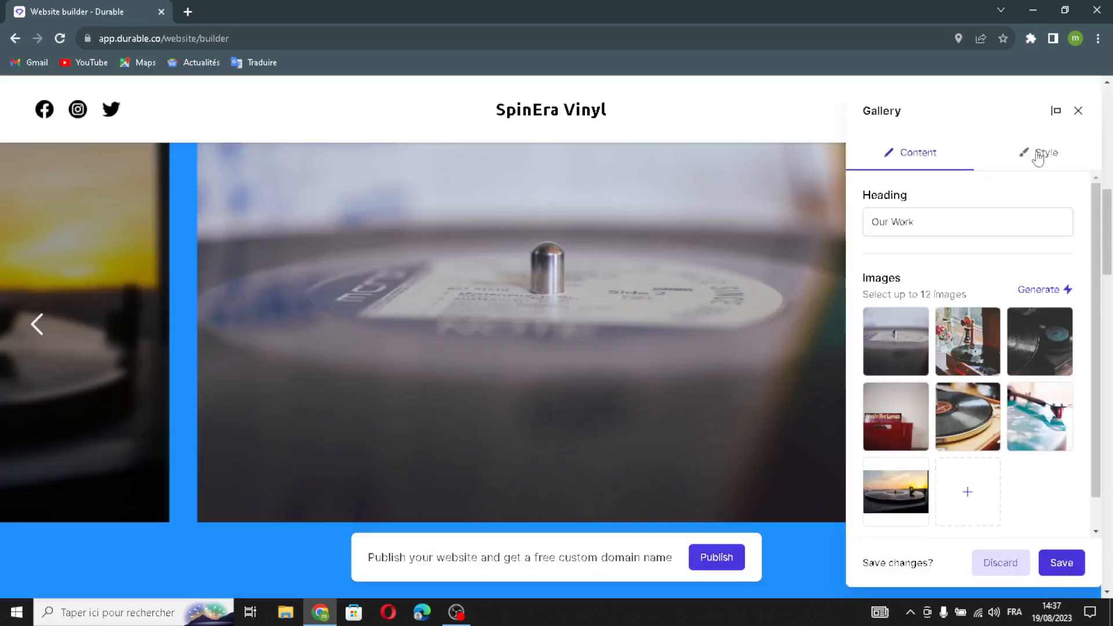
{"action": "left_click", "coordinate": [1061, 564]}
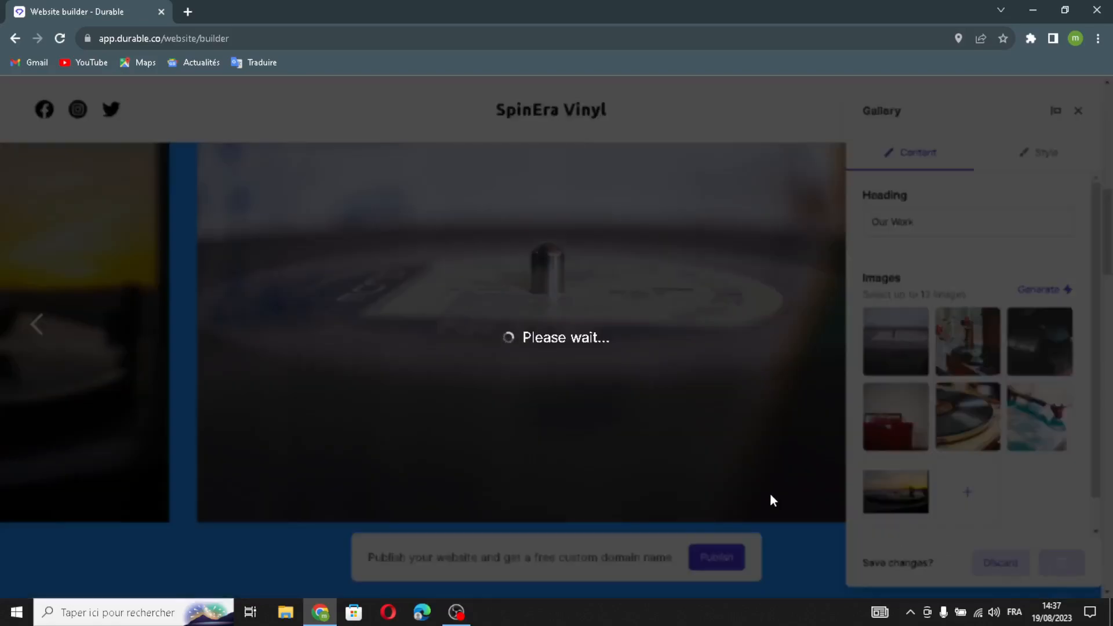
- Open the About SpinEra Vinyl text section for editing and review its content
{"action": "scroll", "coordinate": [753, 412], "scroll_direction": "down", "scroll_amount": 5}
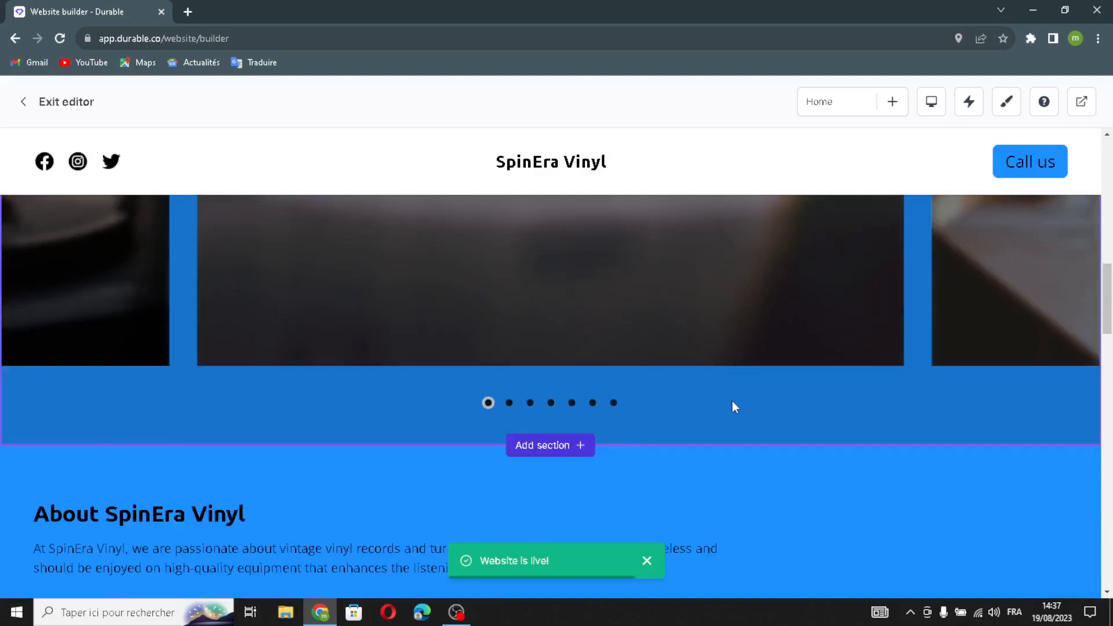
{"action": "scroll", "coordinate": [731, 404], "scroll_direction": "down", "scroll_amount": 2}
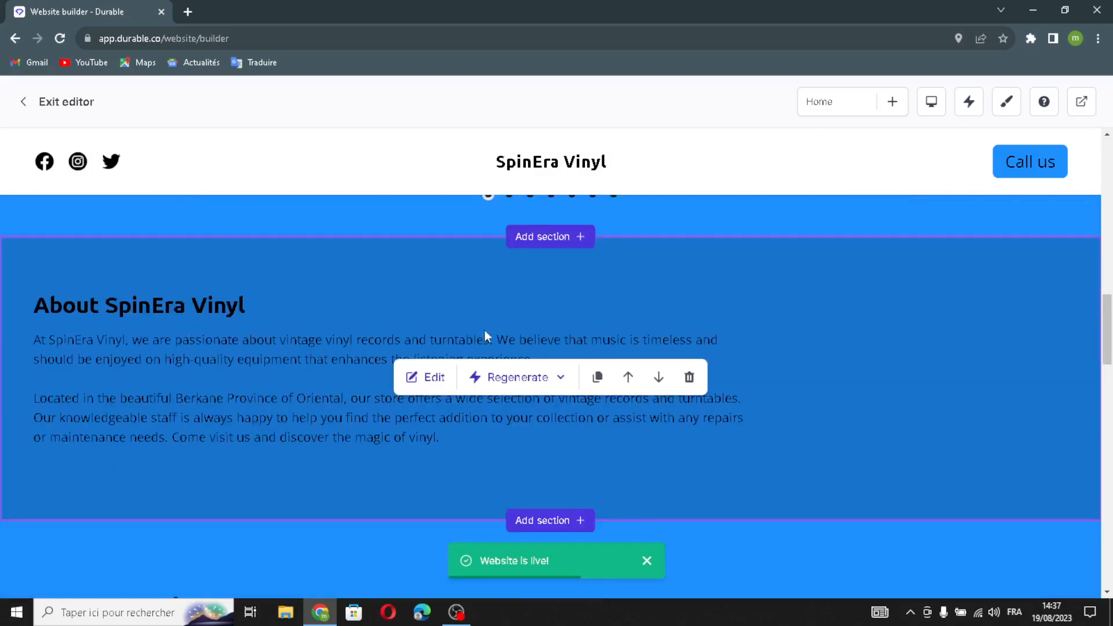
{"action": "left_click", "coordinate": [430, 378]}
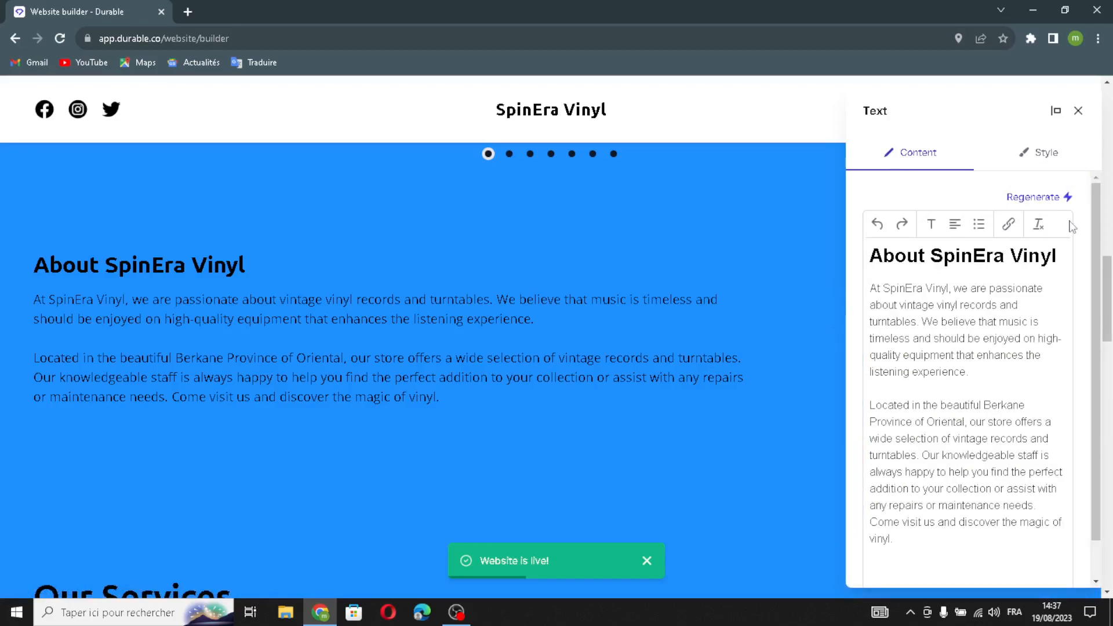
{"action": "scroll", "coordinate": [966, 345], "scroll_direction": "down", "scroll_amount": 1}
{"action": "scroll", "coordinate": [966, 345], "scroll_direction": "up", "scroll_amount": 1}
- Set the About SpinEra Vinyl text's alignment to centre and save the changes
{"action": "left_click", "coordinate": [1043, 153]}
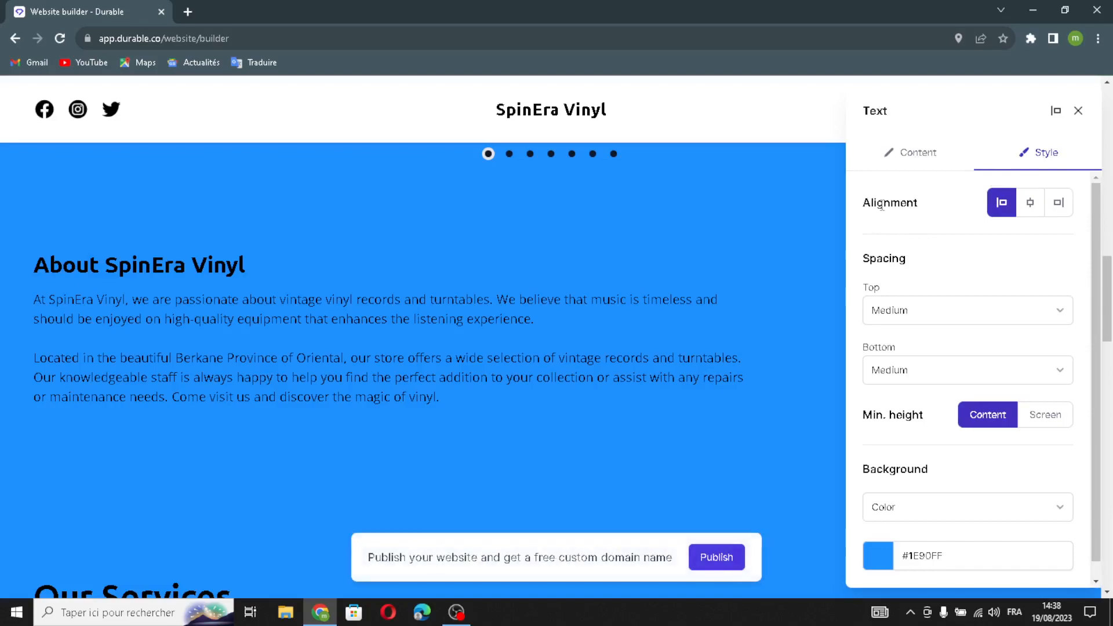
{"action": "left_click", "coordinate": [1030, 203]}
{"action": "left_click", "coordinate": [1056, 204]}
{"action": "left_click", "coordinate": [1029, 206]}
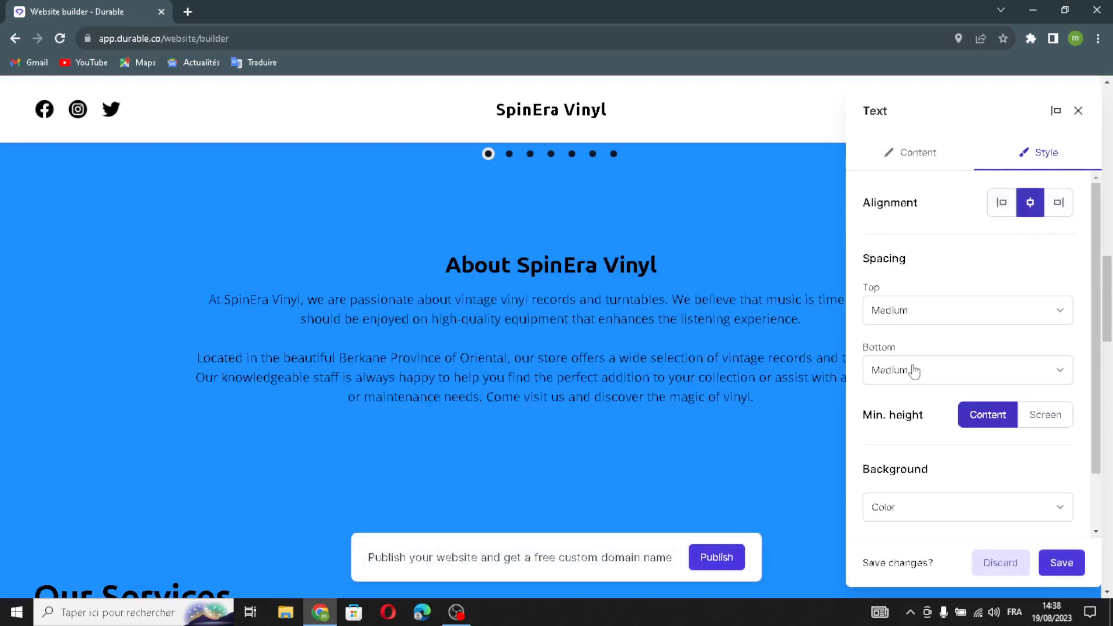
{"action": "scroll", "coordinate": [945, 426], "scroll_direction": "down", "scroll_amount": 1}
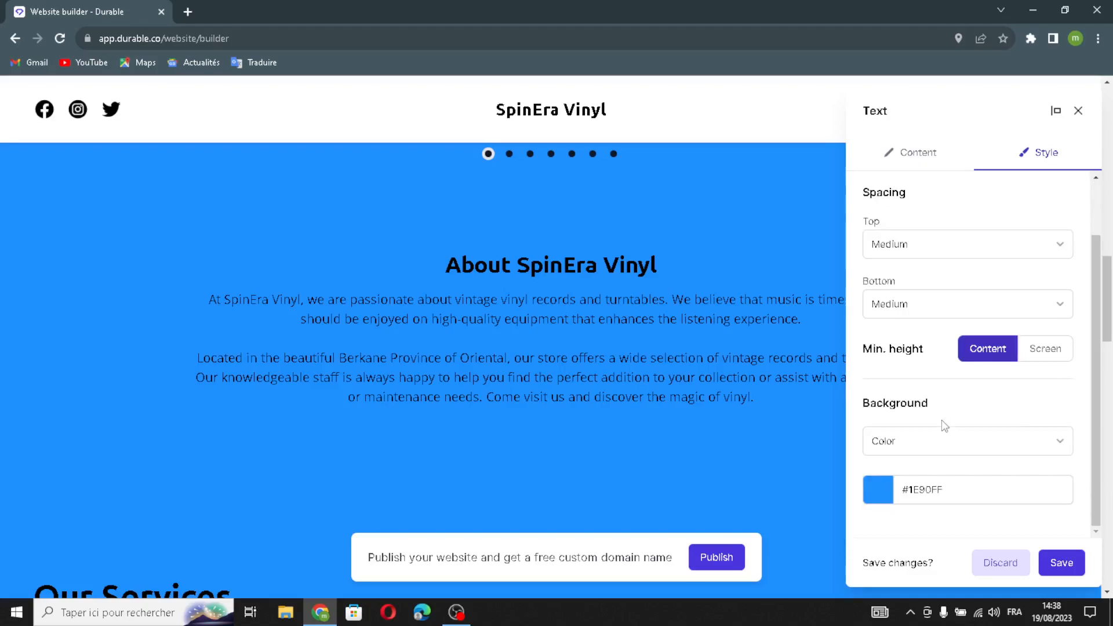
{"action": "left_click", "coordinate": [1065, 570]}
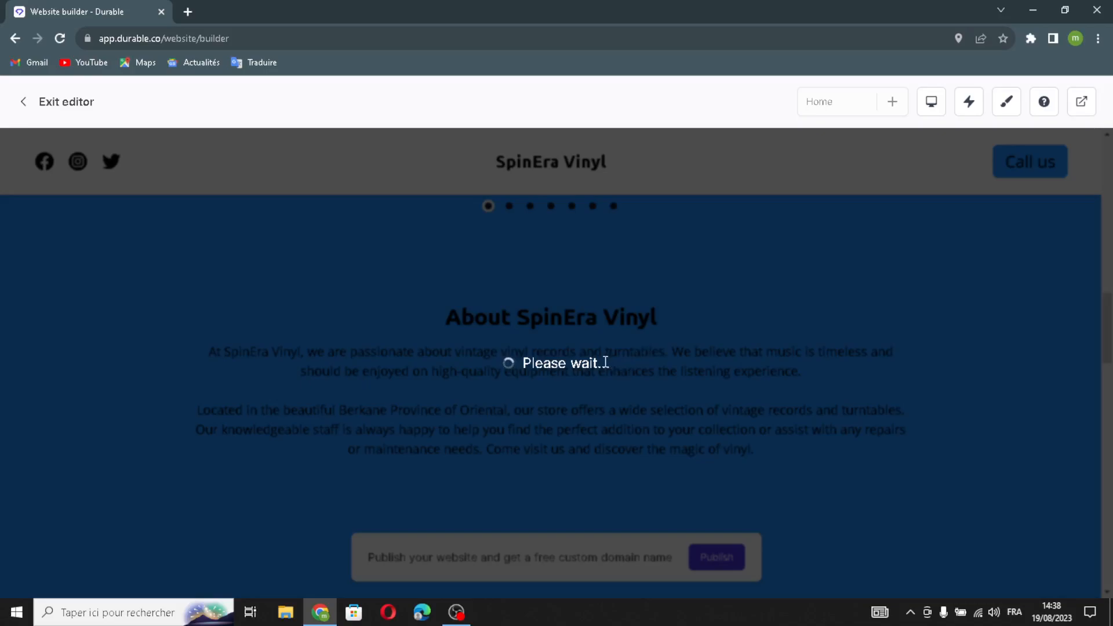
- Open the Our Services list section for editing and review its heading, display options and list items
{"action": "scroll", "coordinate": [727, 472], "scroll_direction": "down", "scroll_amount": 5}
{"action": "scroll", "coordinate": [727, 471], "scroll_direction": "down", "scroll_amount": 2}
{"action": "scroll", "coordinate": [728, 477], "scroll_direction": "up", "scroll_amount": 4}
{"action": "scroll", "coordinate": [892, 363], "scroll_direction": "down", "scroll_amount": 2}
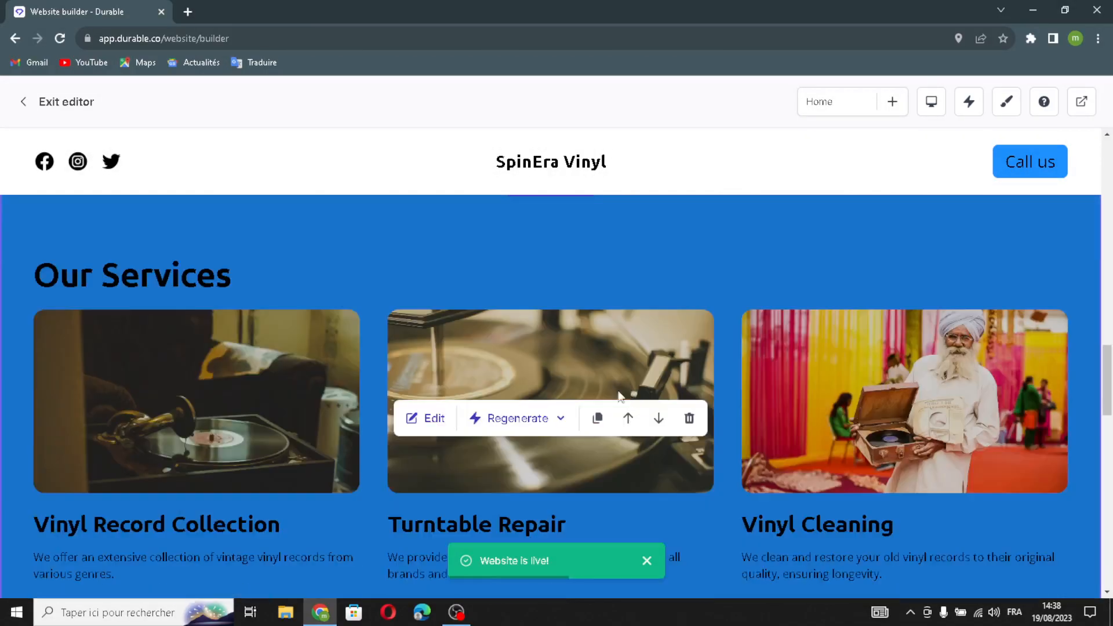
{"action": "left_click", "coordinate": [407, 420]}
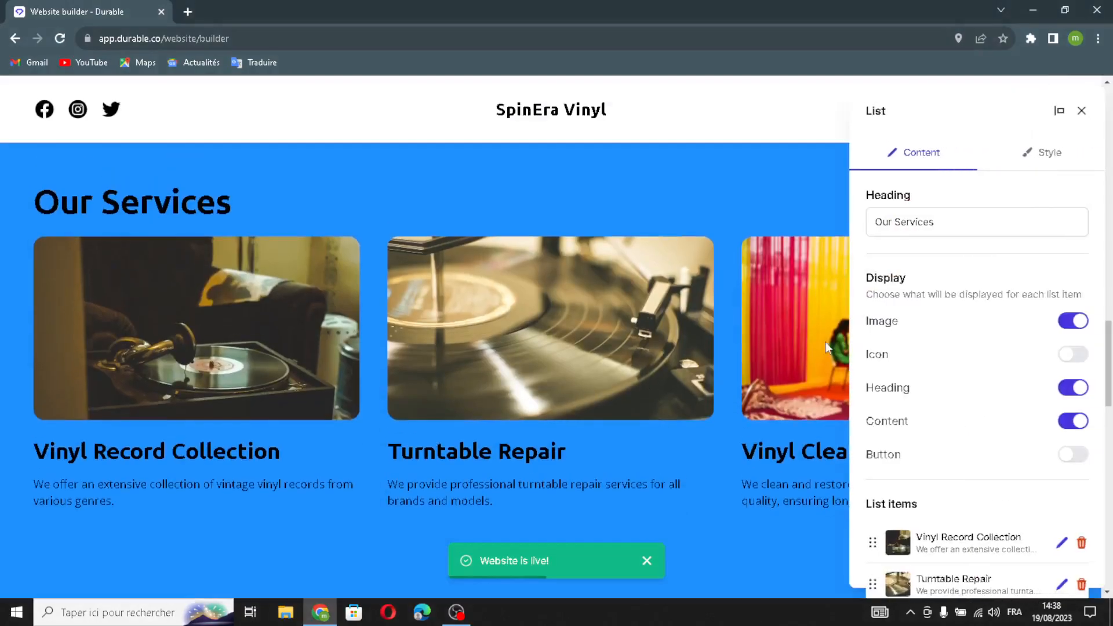
{"action": "left_click_drag", "start_coordinate": [950, 220], "coordinate": [840, 236]}
{"action": "left_click", "coordinate": [962, 223]}
{"action": "left_click_drag", "start_coordinate": [962, 223], "coordinate": [868, 224]}
{"action": "left_click", "coordinate": [973, 221]}
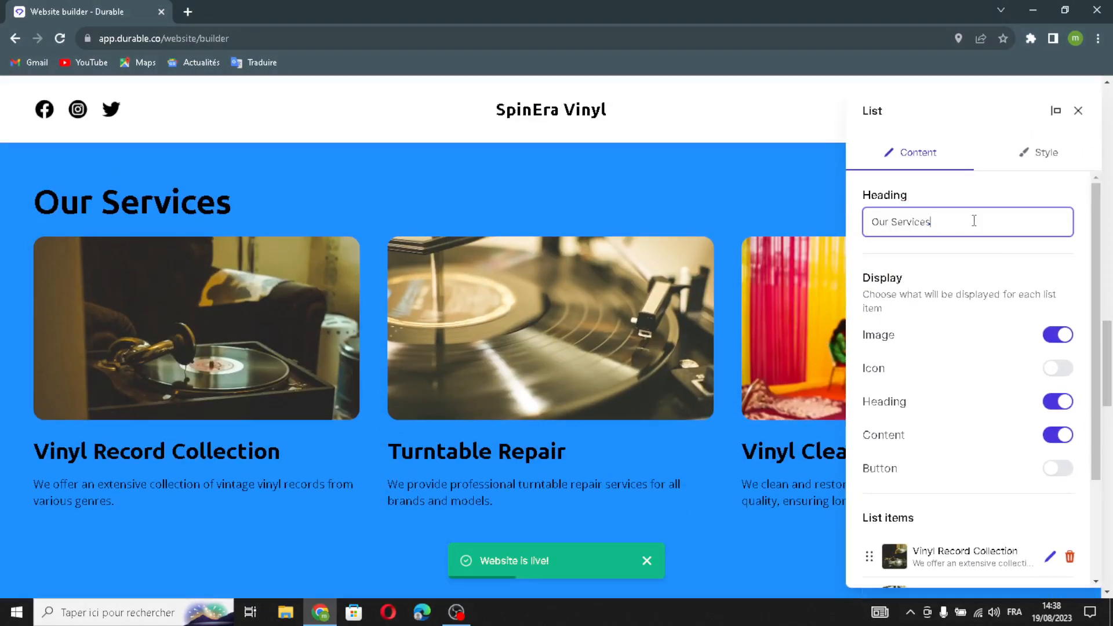
{"action": "scroll", "coordinate": [939, 307], "scroll_direction": "down", "scroll_amount": 1}
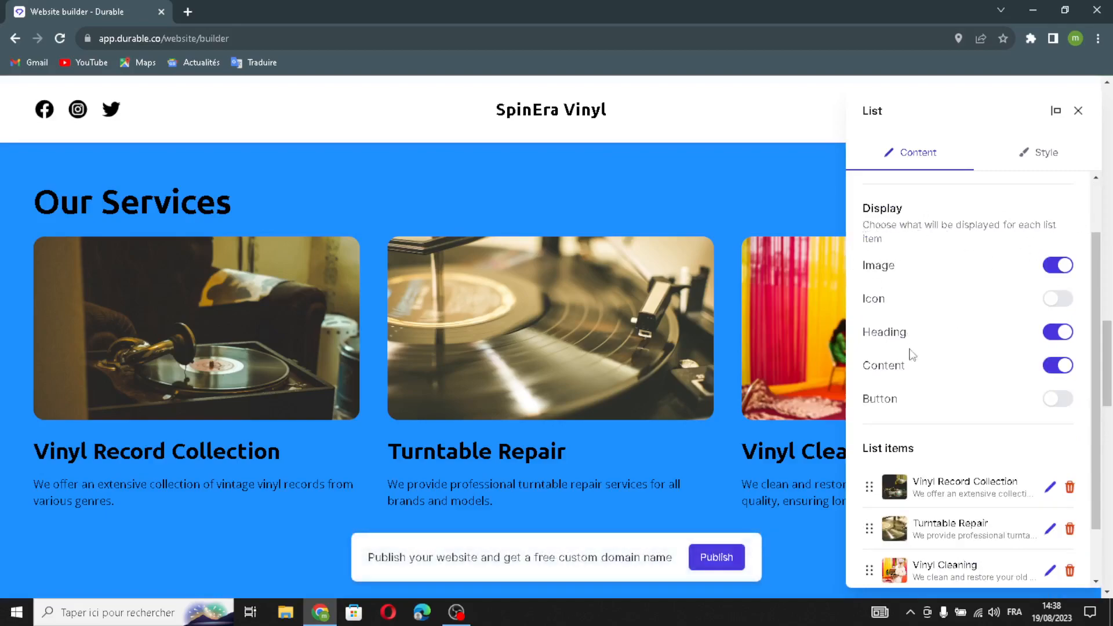
{"action": "scroll", "coordinate": [907, 377], "scroll_direction": "down", "scroll_amount": 1}
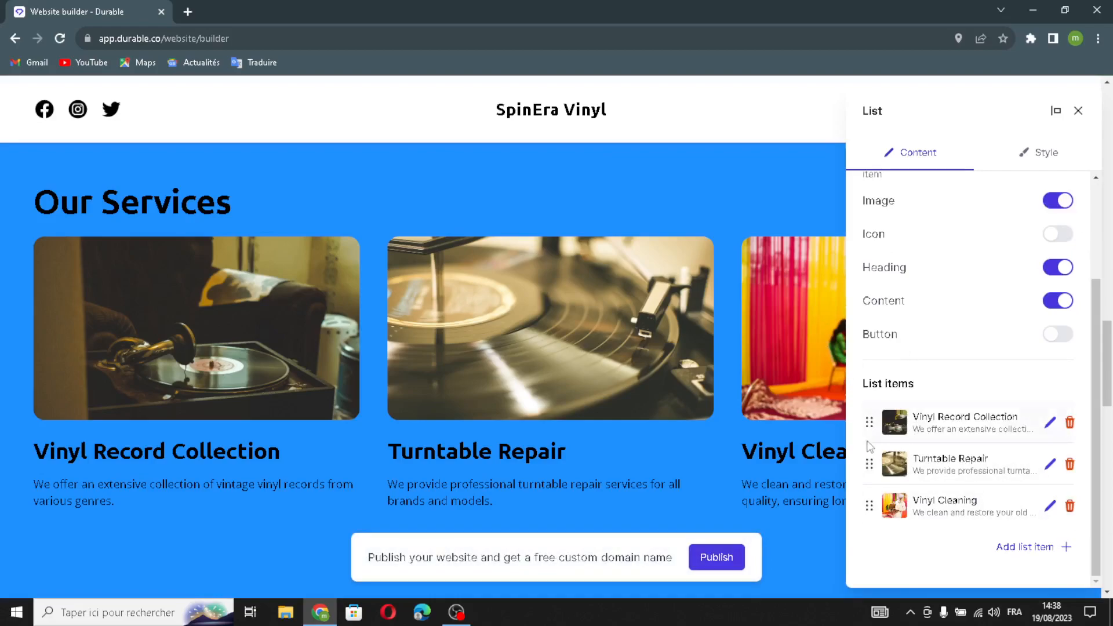
- Add a list item to Our Services with an AI-generated image, title and content, and save the item
{"action": "left_click", "coordinate": [1024, 547]}
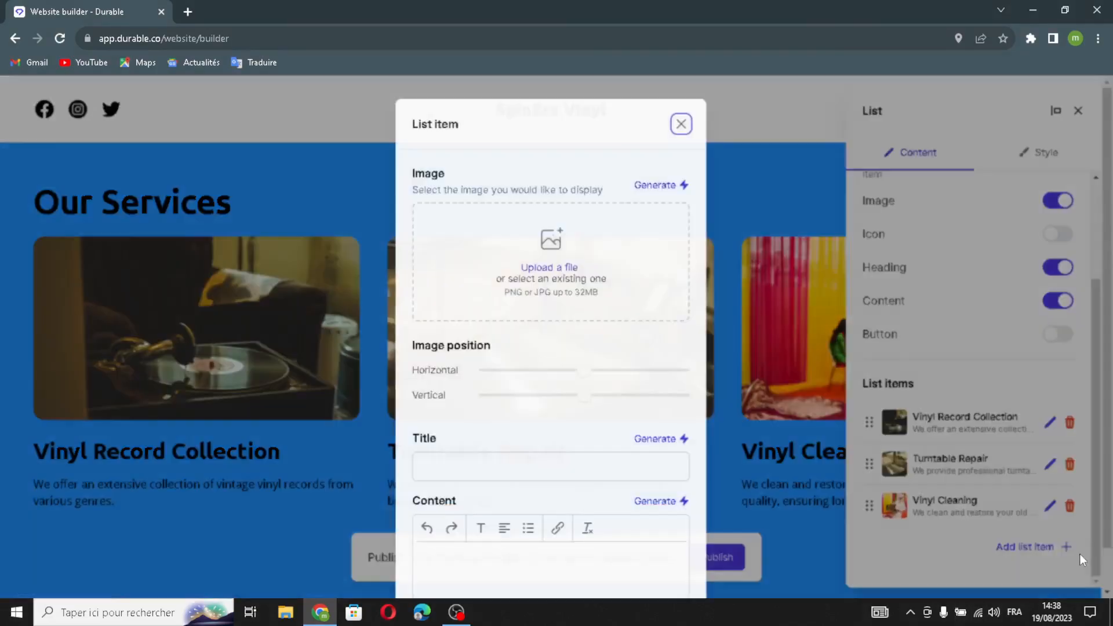
{"action": "left_click", "coordinate": [647, 187]}
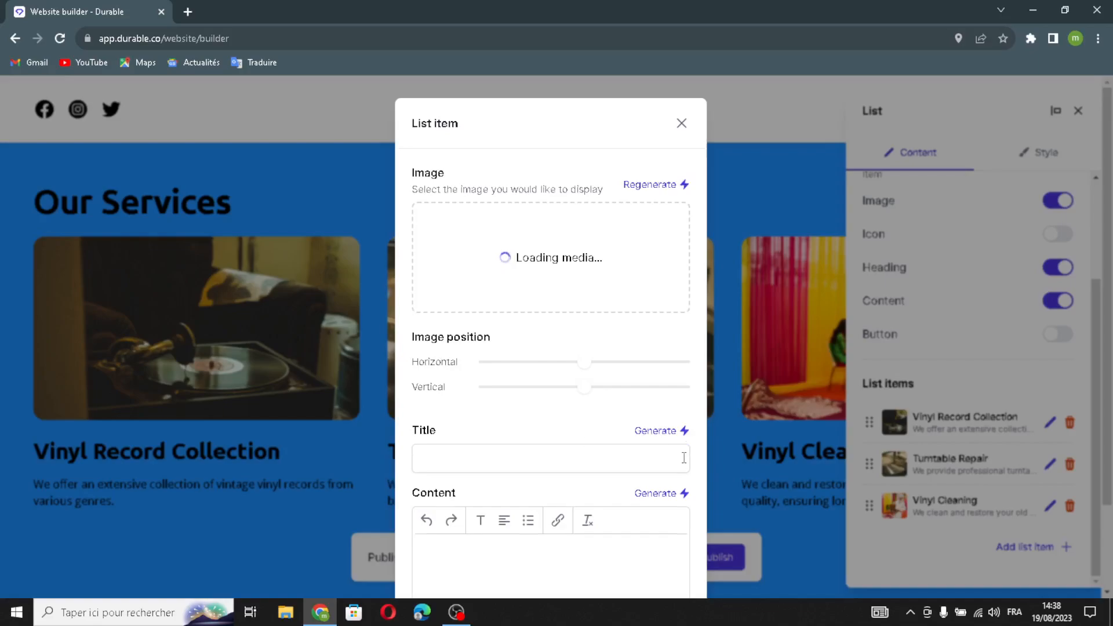
{"action": "left_click", "coordinate": [667, 431]}
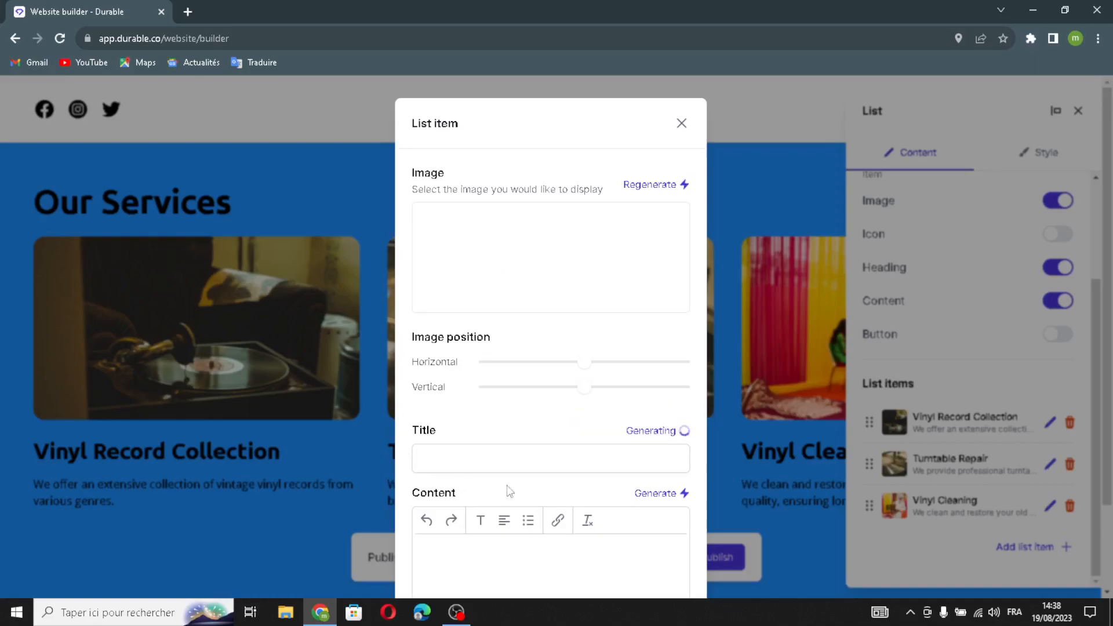
{"action": "scroll", "coordinate": [582, 507], "scroll_direction": "down", "scroll_amount": 1}
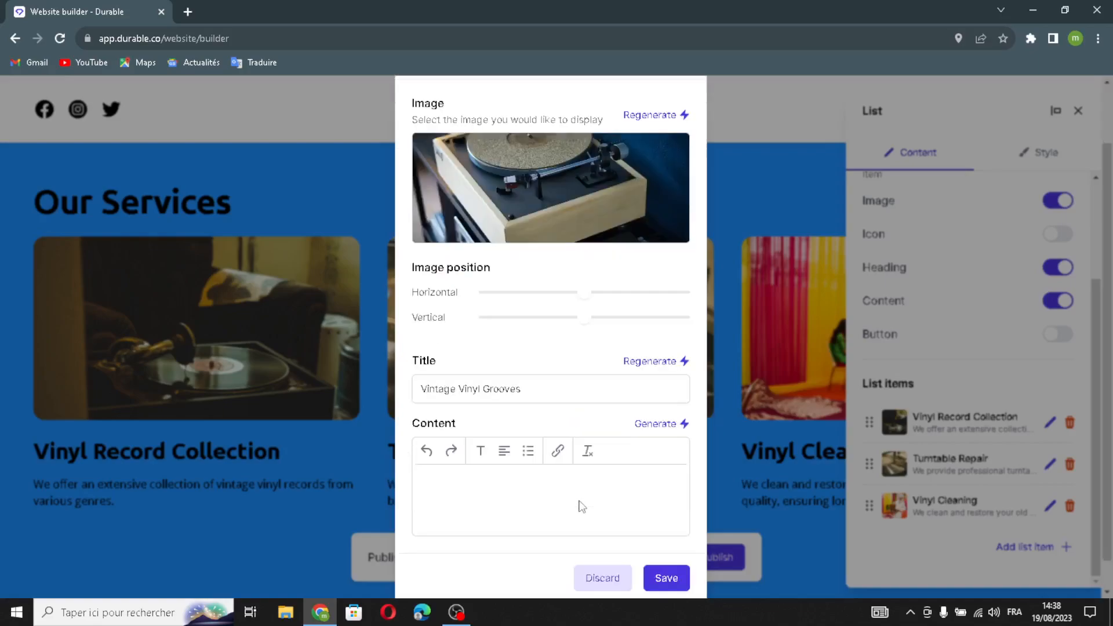
{"action": "left_click", "coordinate": [655, 424]}
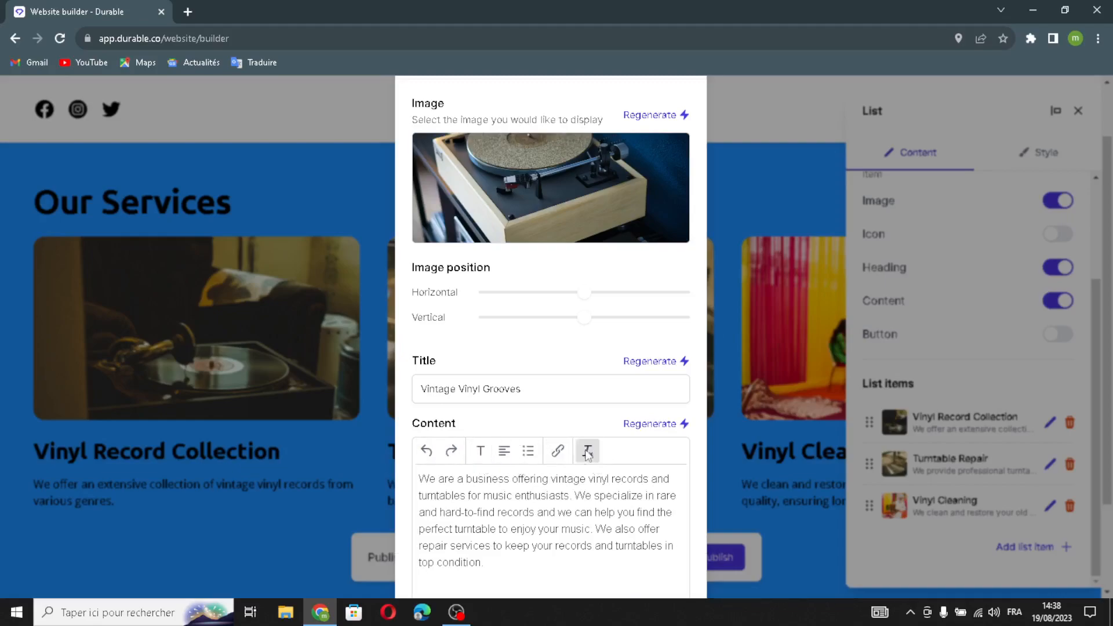
{"action": "scroll", "coordinate": [588, 453], "scroll_direction": "down", "scroll_amount": 3}
{"action": "left_click", "coordinate": [664, 548]}
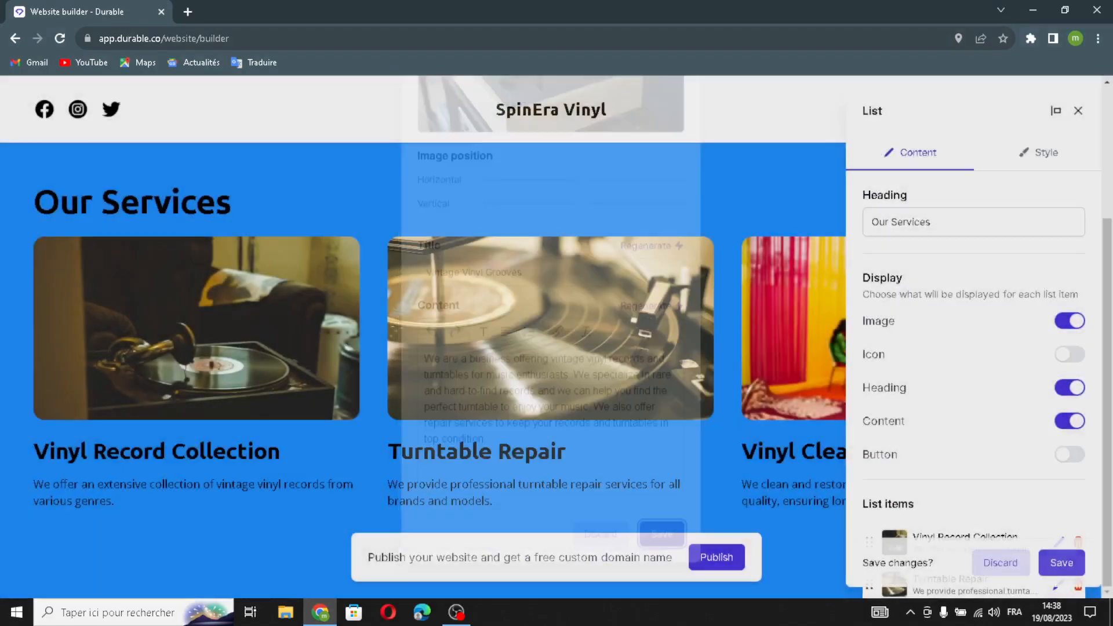
- Review the Our Services section's alignment, image, spacing and background styles, and save the section changes
{"action": "left_click", "coordinate": [1055, 159]}
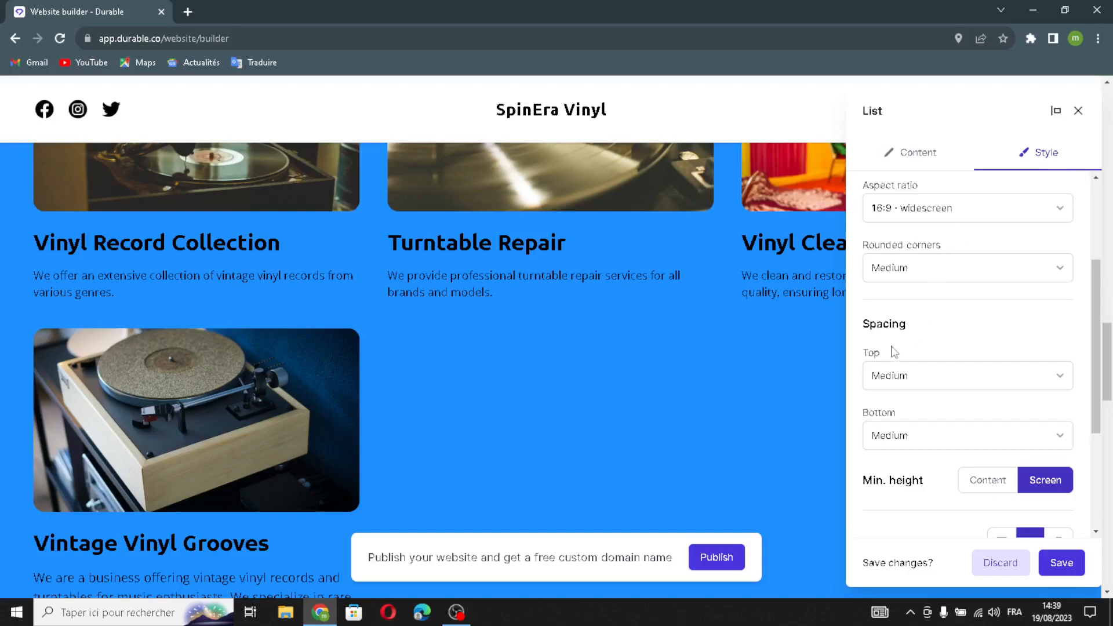
{"action": "scroll", "coordinate": [927, 251], "scroll_direction": "up", "scroll_amount": 3}
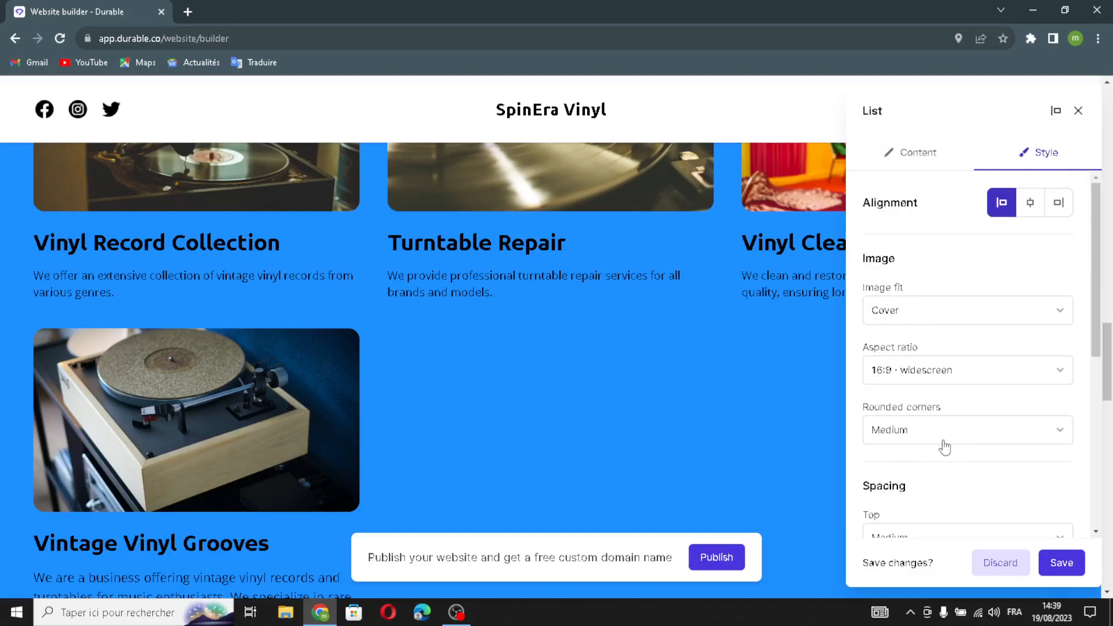
{"action": "scroll", "coordinate": [944, 446], "scroll_direction": "down", "scroll_amount": 6}
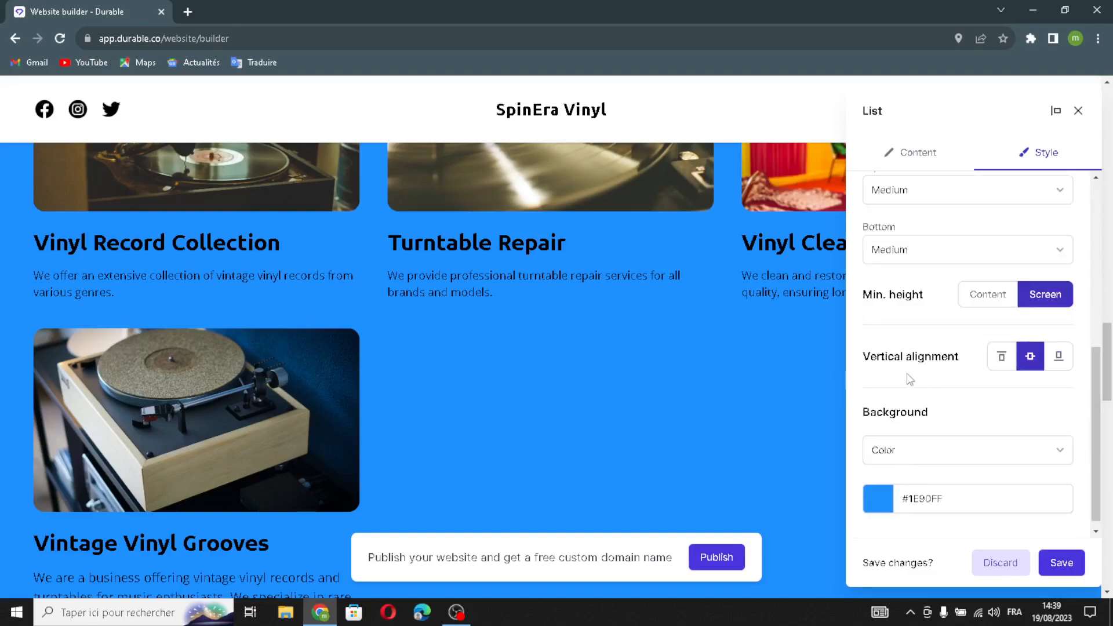
{"action": "scroll", "coordinate": [910, 458], "scroll_direction": "down", "scroll_amount": 1}
{"action": "left_click", "coordinate": [1043, 567]}
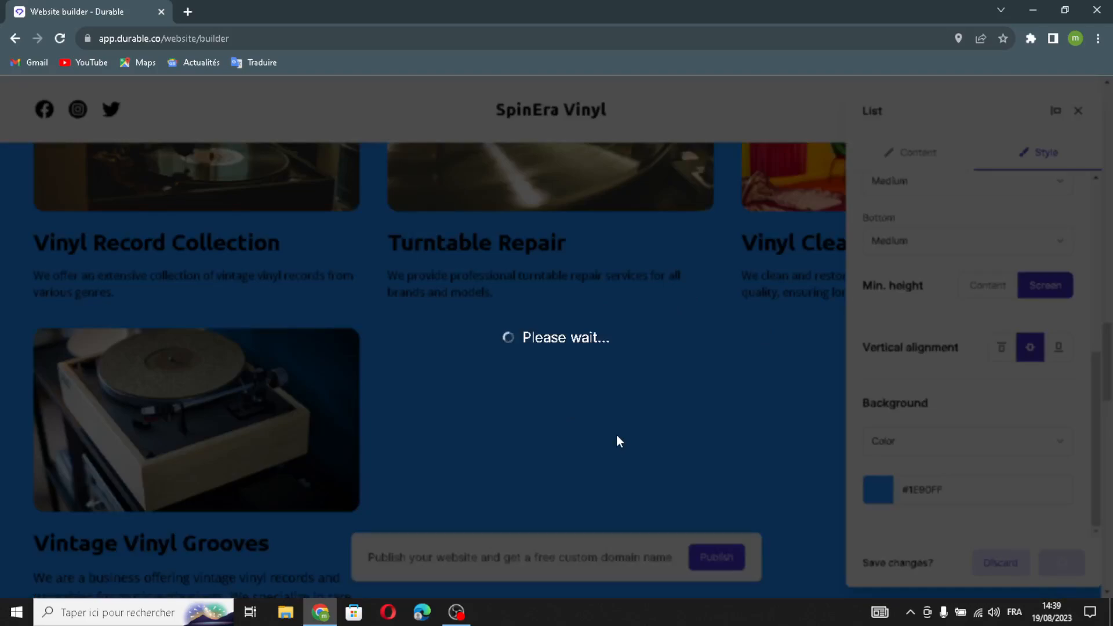
- Add a second testimonial to the Testimonials section with an AI-generated quote and author name, and save the item
{"action": "scroll", "coordinate": [616, 441], "scroll_direction": "down", "scroll_amount": 3}
{"action": "scroll", "coordinate": [616, 440], "scroll_direction": "down", "scroll_amount": 6}
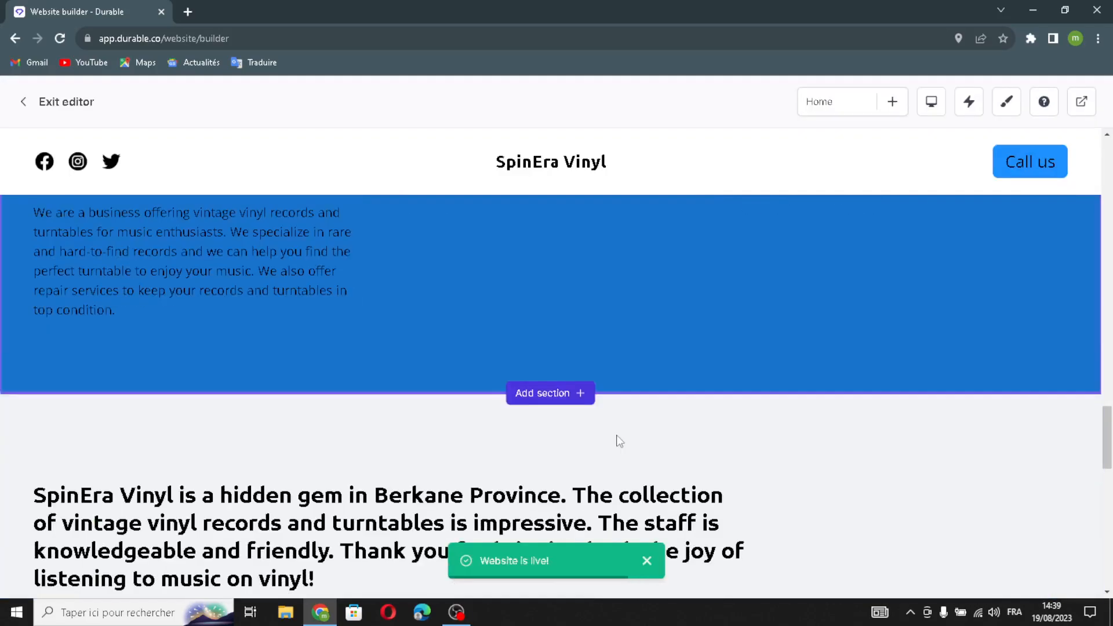
{"action": "scroll", "coordinate": [417, 412], "scroll_direction": "up", "scroll_amount": 2}
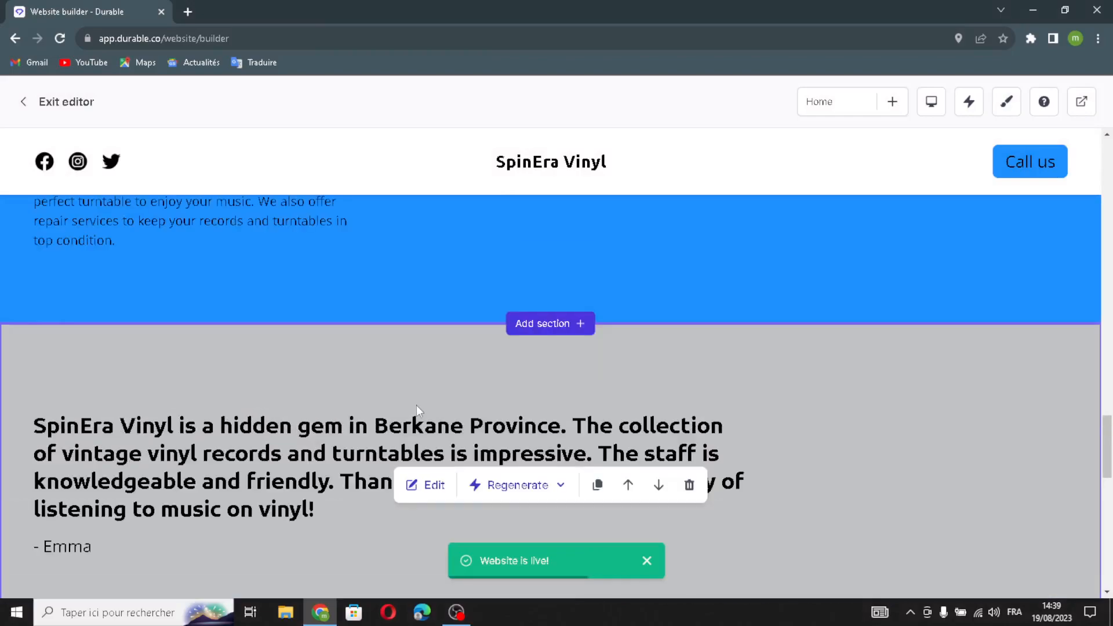
{"action": "left_click", "coordinate": [426, 485]}
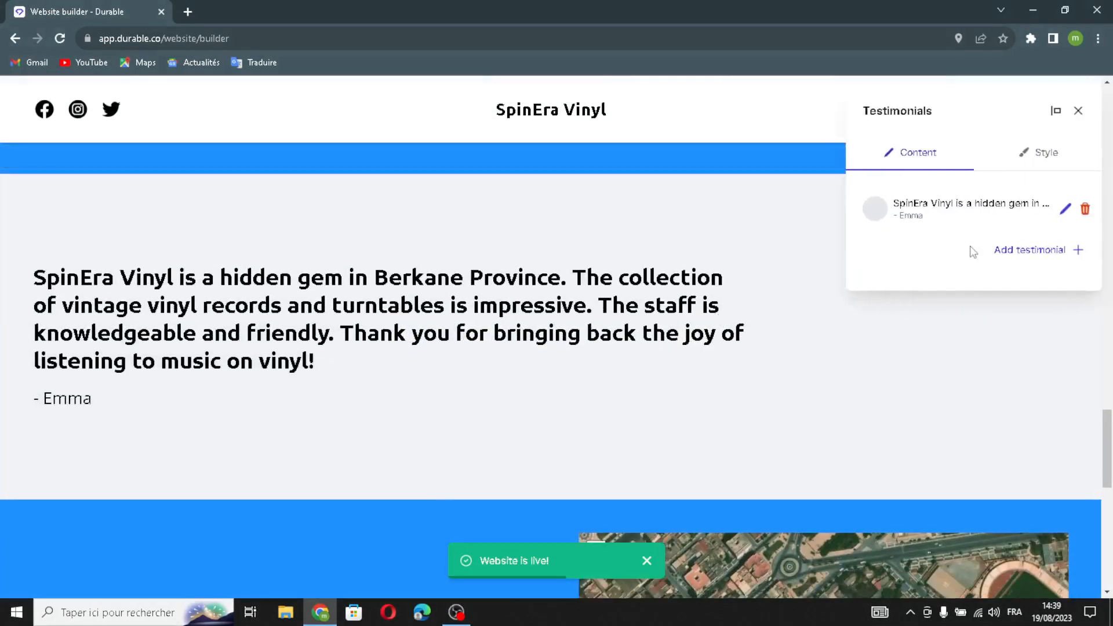
{"action": "left_click", "coordinate": [1010, 250]}
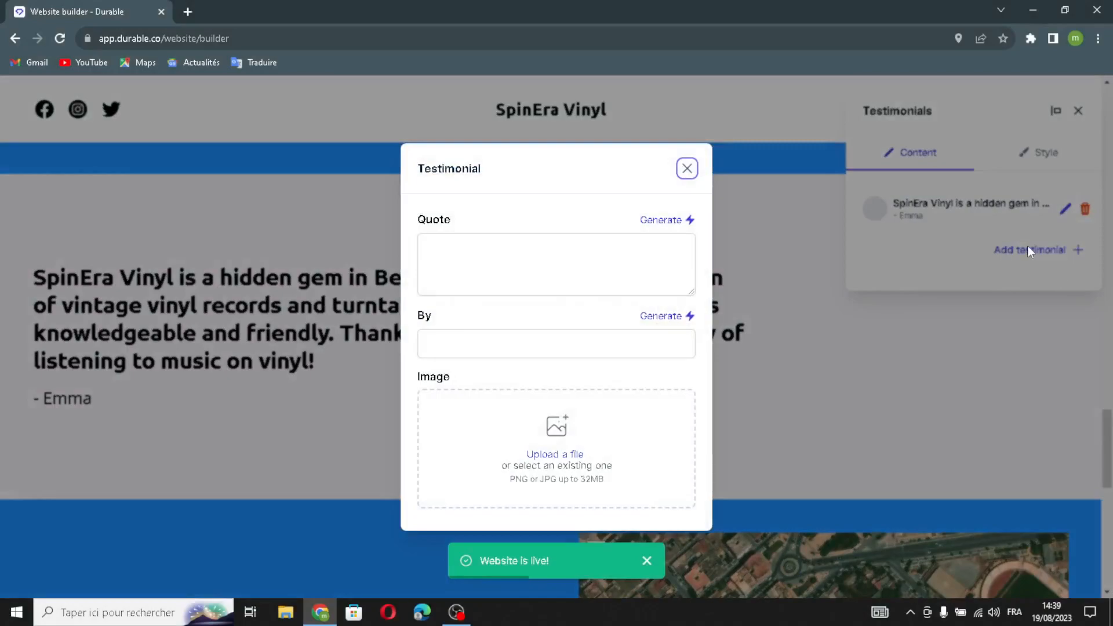
{"action": "left_click", "coordinate": [675, 221]}
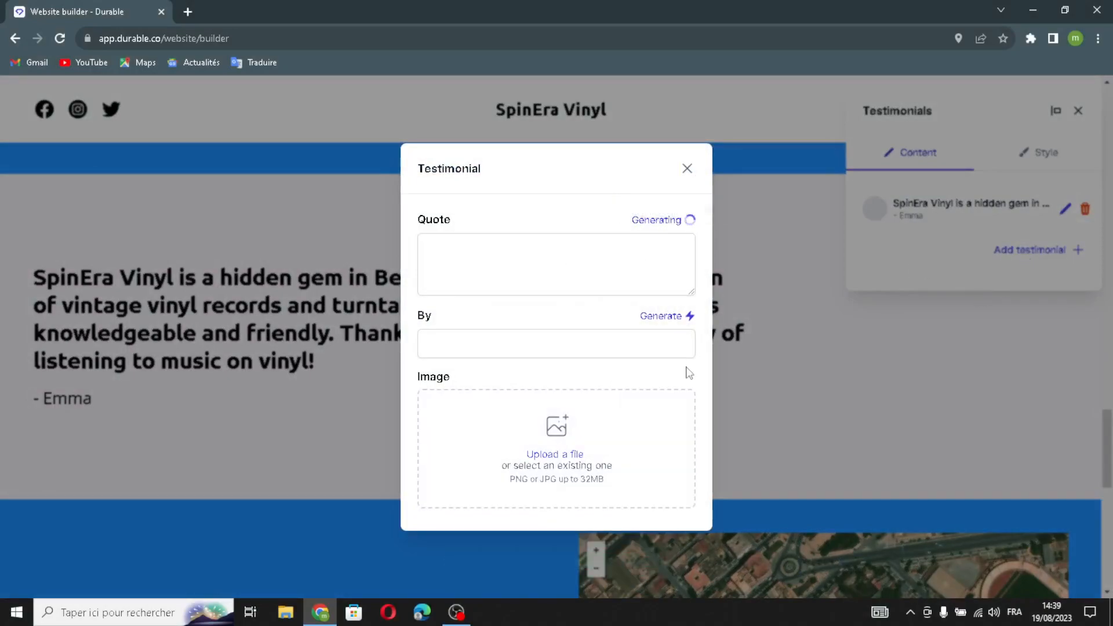
{"action": "left_click", "coordinate": [663, 289]}
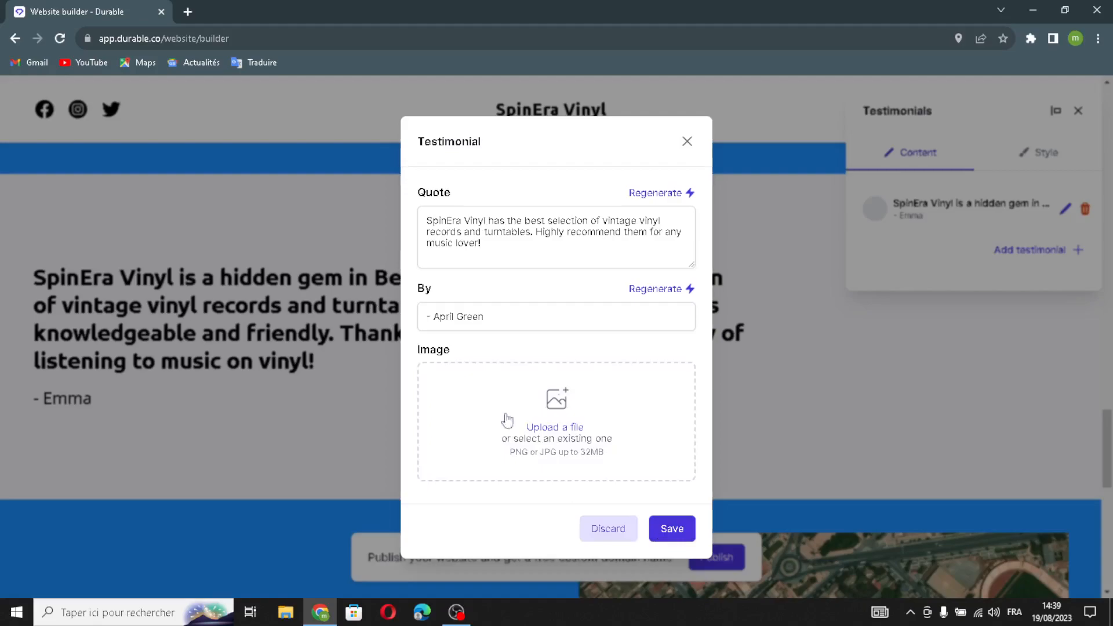
{"action": "left_click", "coordinate": [669, 529]}
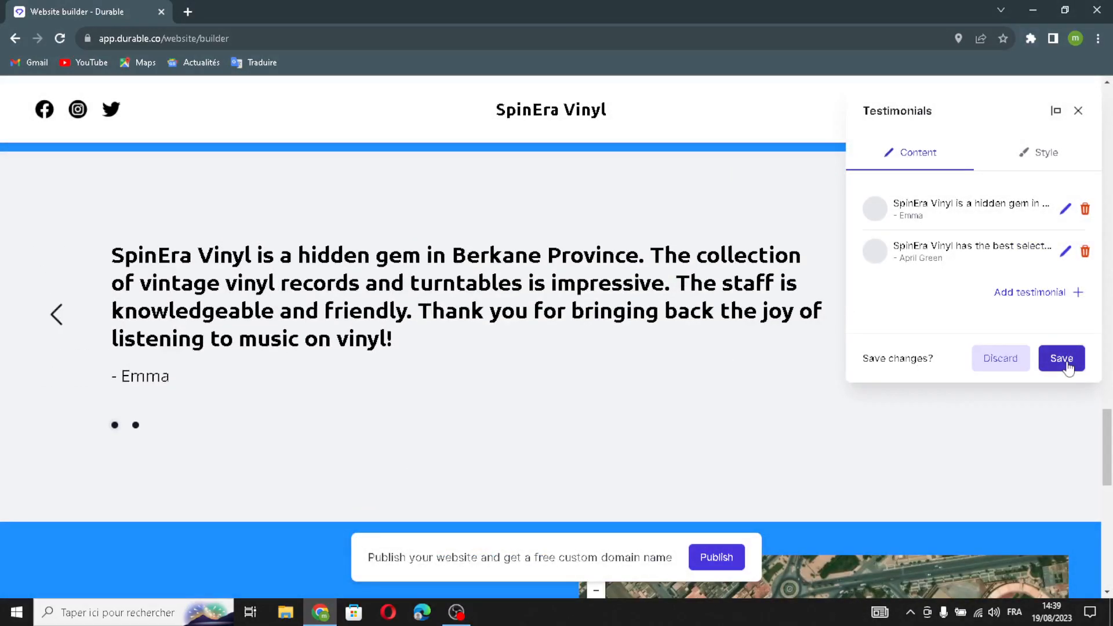
- Review the Testimonials section's style settings and save the section changes
{"action": "left_click", "coordinate": [1036, 165]}
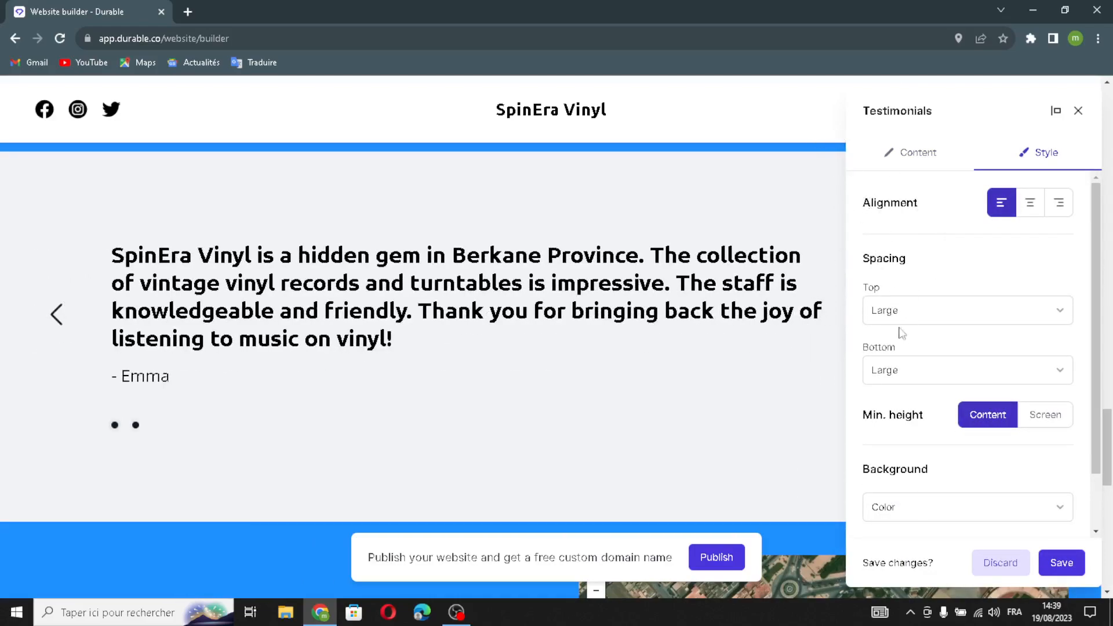
{"action": "scroll", "coordinate": [875, 453], "scroll_direction": "down", "scroll_amount": 1}
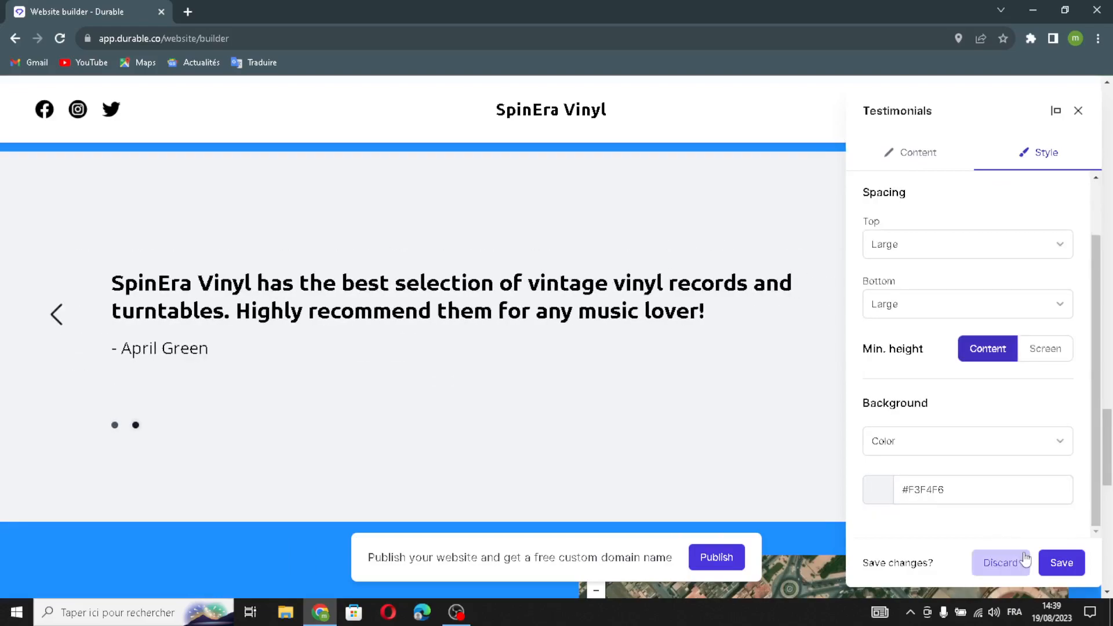
{"action": "left_click", "coordinate": [1045, 564]}
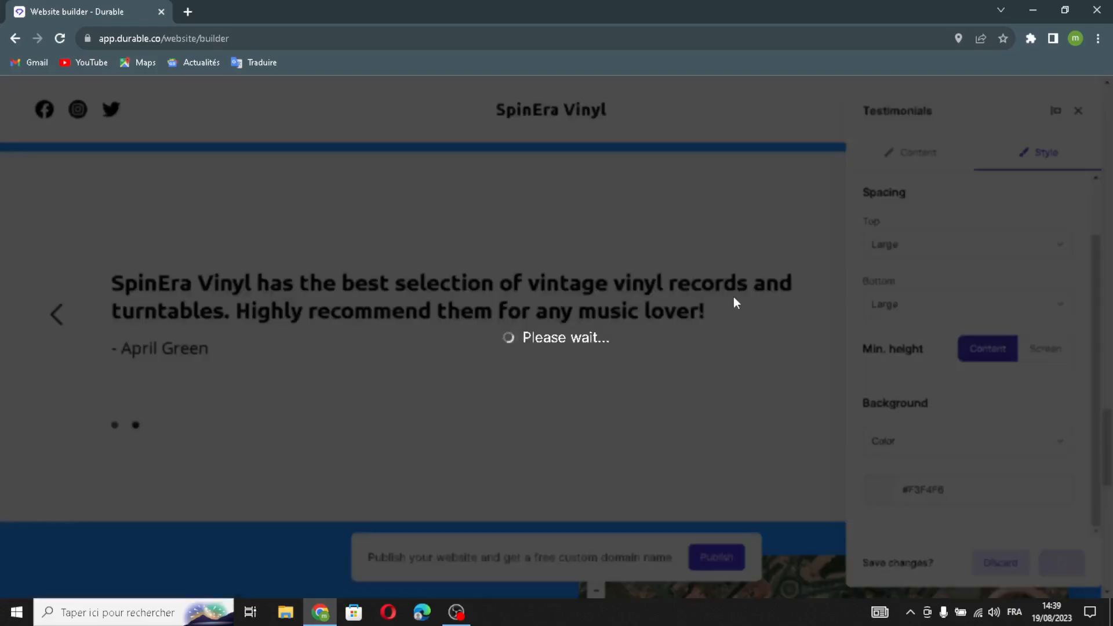
- Open the Location section for editing, examine its heading, address and additional text field options, and close it without changes
{"action": "scroll", "coordinate": [652, 350], "scroll_direction": "down", "scroll_amount": 10}
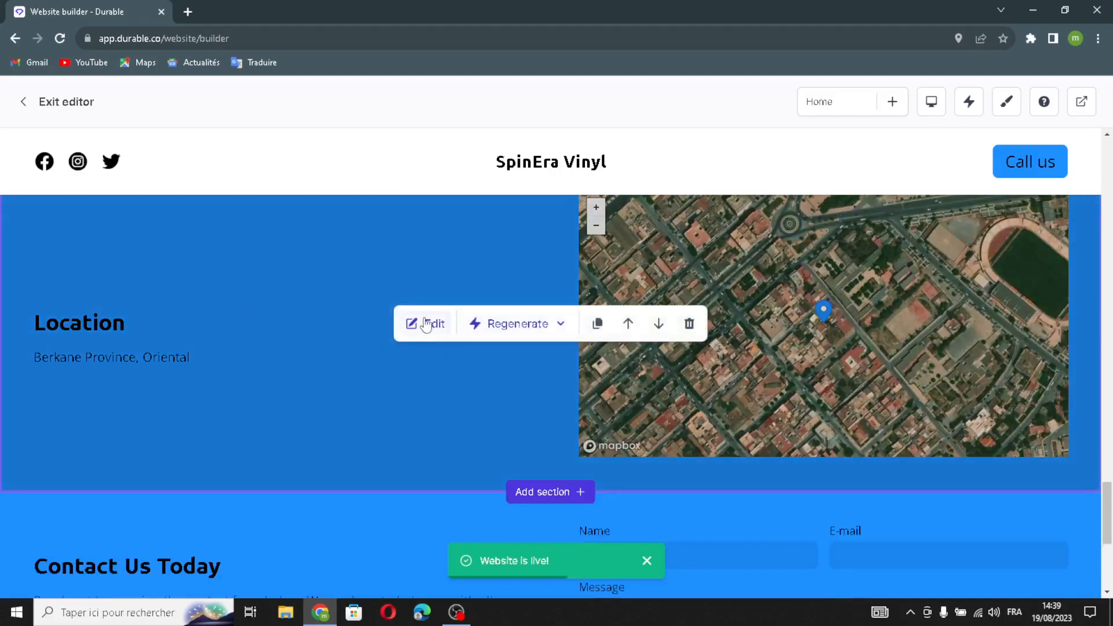
{"action": "left_click", "coordinate": [426, 323]}
{"action": "left_click", "coordinate": [934, 225]}
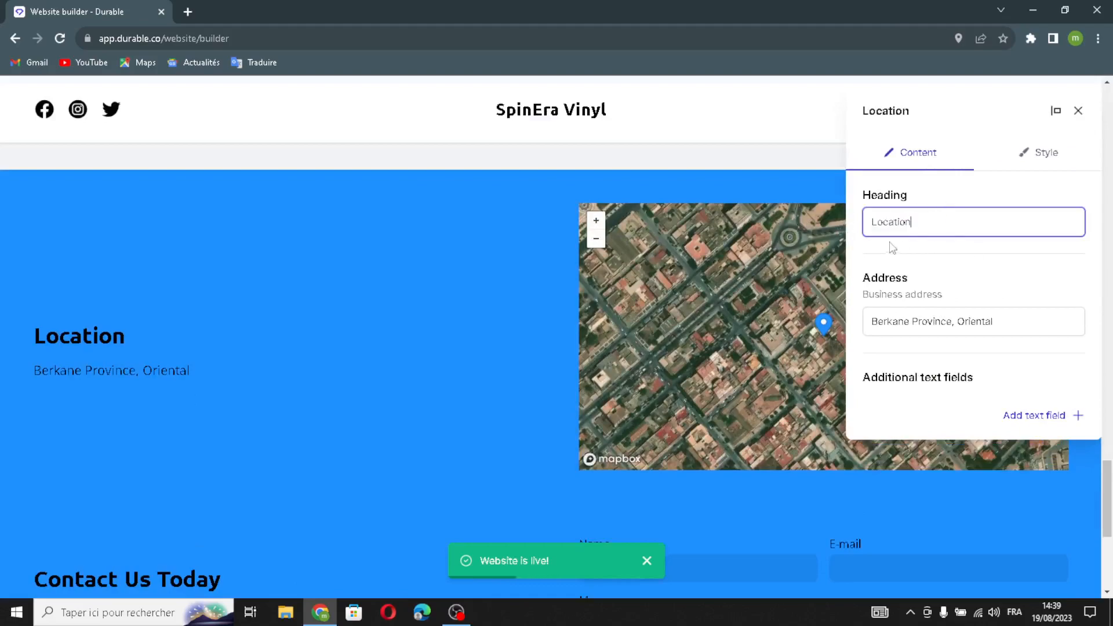
{"action": "left_click", "coordinate": [1033, 318]}
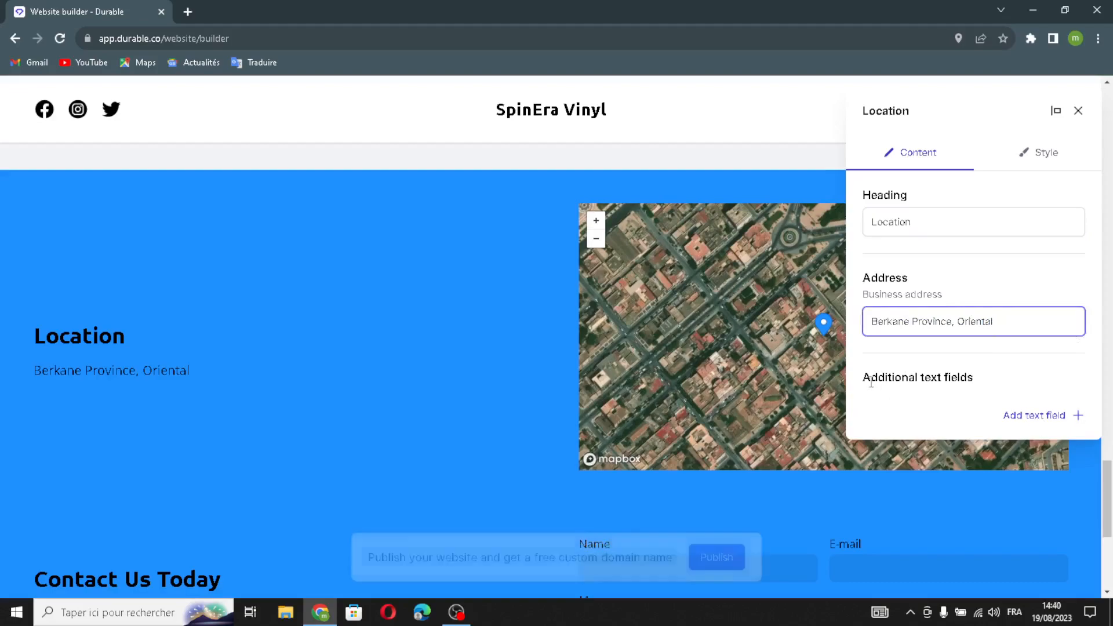
{"action": "left_click", "coordinate": [1022, 415]}
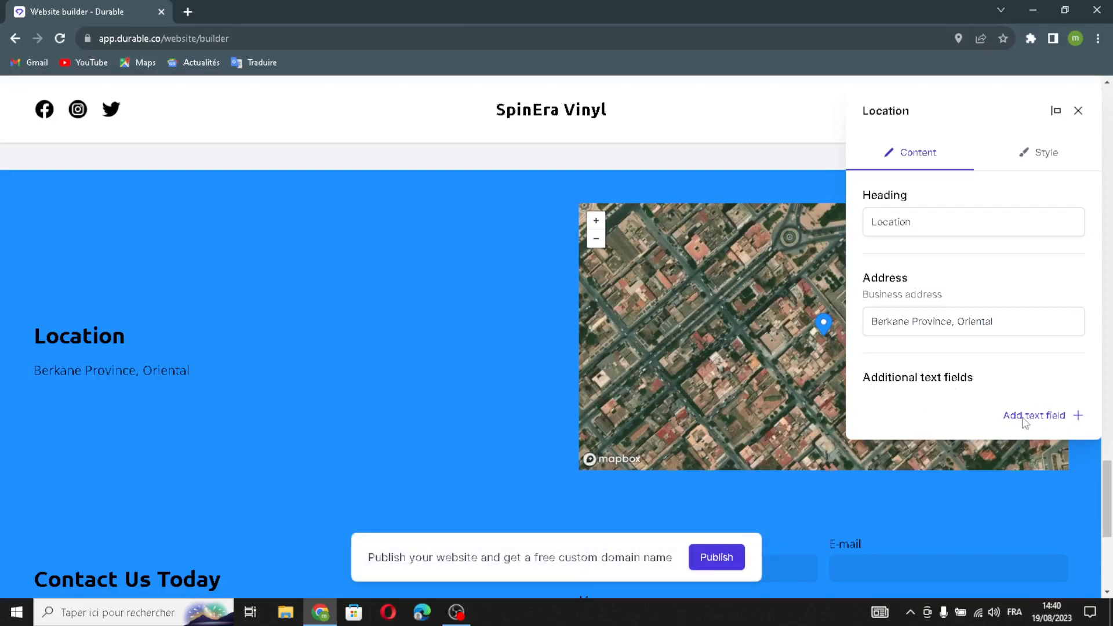
{"action": "left_click", "coordinate": [551, 318]}
{"action": "left_click", "coordinate": [497, 373]}
{"action": "left_click", "coordinate": [687, 244]}
{"action": "left_click", "coordinate": [1078, 111]}
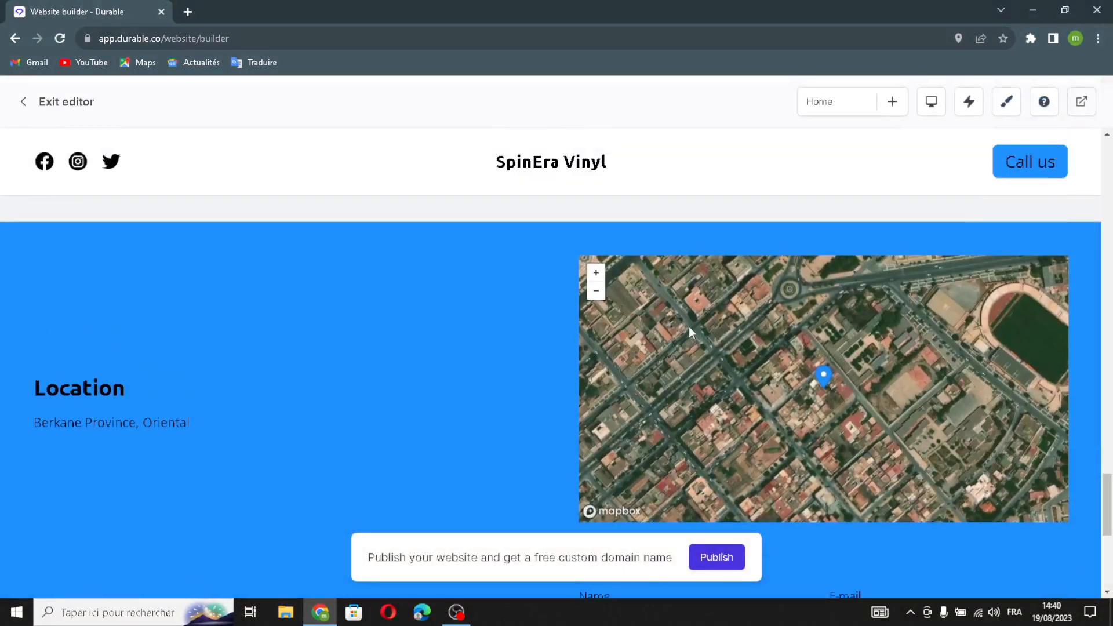
- Open the Contact Us Today form section for editing and regenerate its heading and text with AI
{"action": "scroll", "coordinate": [686, 326], "scroll_direction": "down", "scroll_amount": 4}
{"action": "scroll", "coordinate": [658, 318], "scroll_direction": "down", "scroll_amount": 1}
{"action": "left_click", "coordinate": [435, 311]}
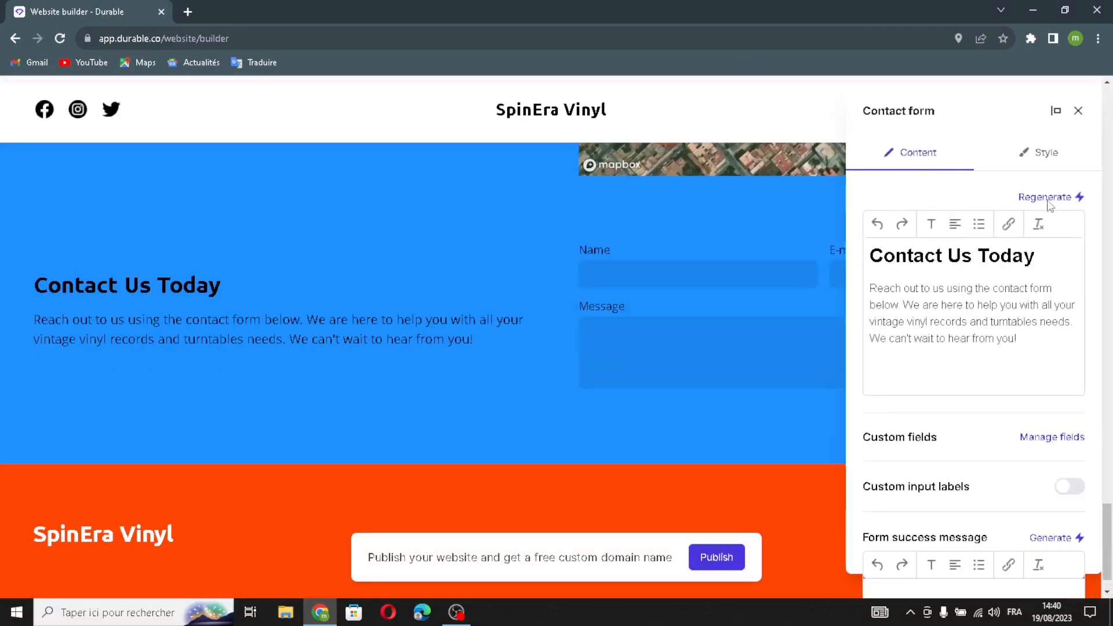
{"action": "left_click", "coordinate": [1053, 200]}
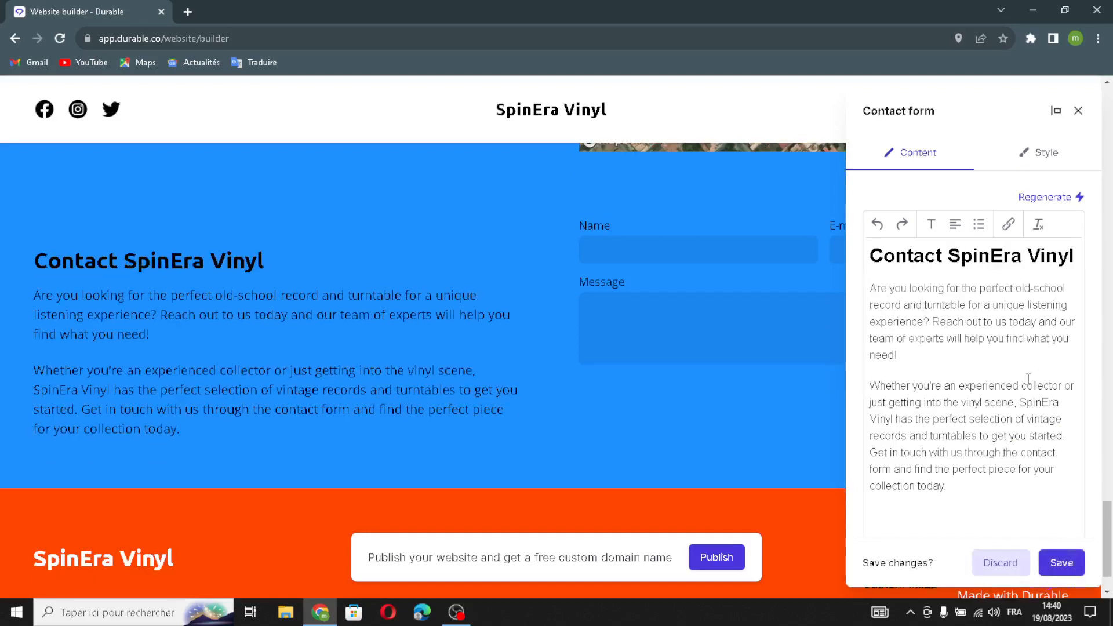
- Check the contact form's custom field options and generate the form success message with AI
{"action": "scroll", "coordinate": [1016, 418], "scroll_direction": "down", "scroll_amount": 5}
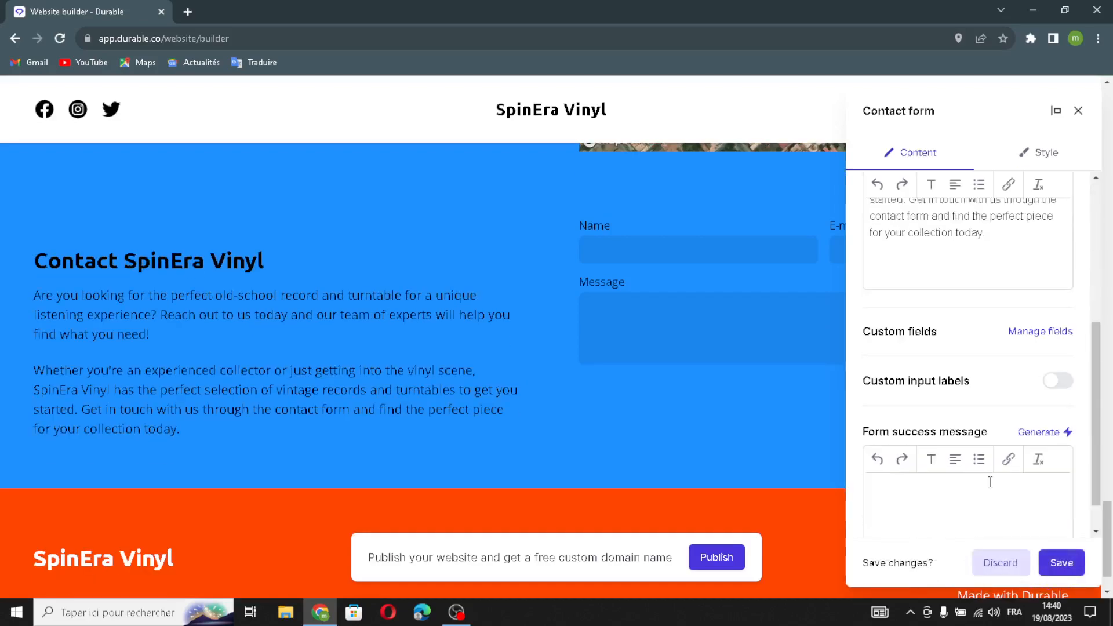
{"action": "left_click", "coordinate": [1039, 332]}
{"action": "left_click", "coordinate": [733, 177]}
{"action": "scroll", "coordinate": [1044, 451], "scroll_direction": "down", "scroll_amount": 1}
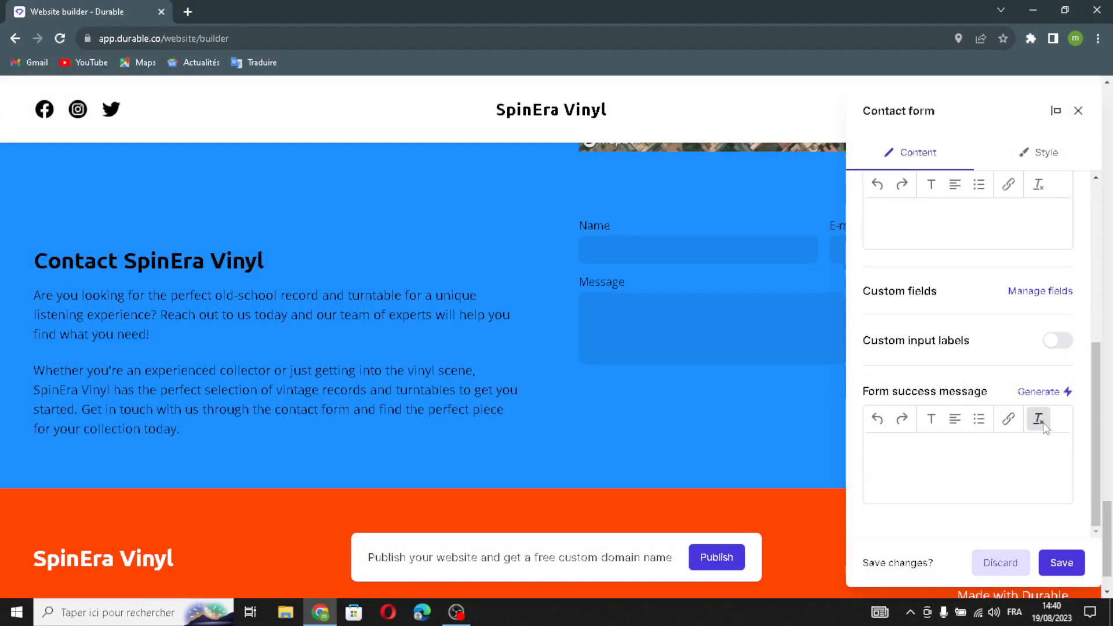
{"action": "left_click", "coordinate": [1054, 392]}
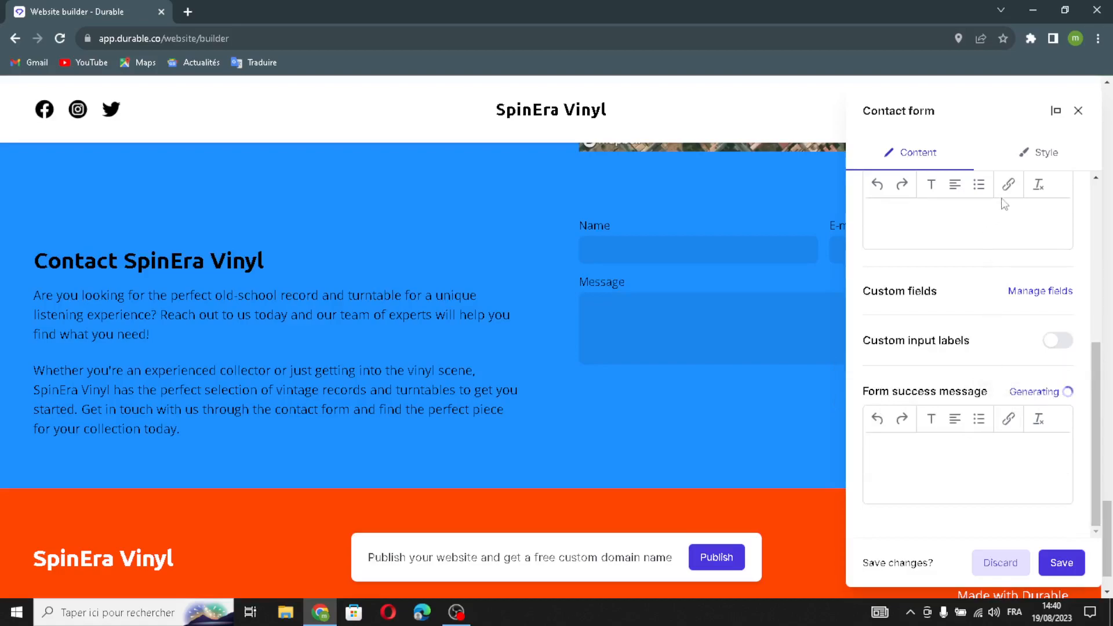
- Review the contact form's alignment, spacing and height style settings and save the section changes
{"action": "left_click", "coordinate": [1047, 155]}
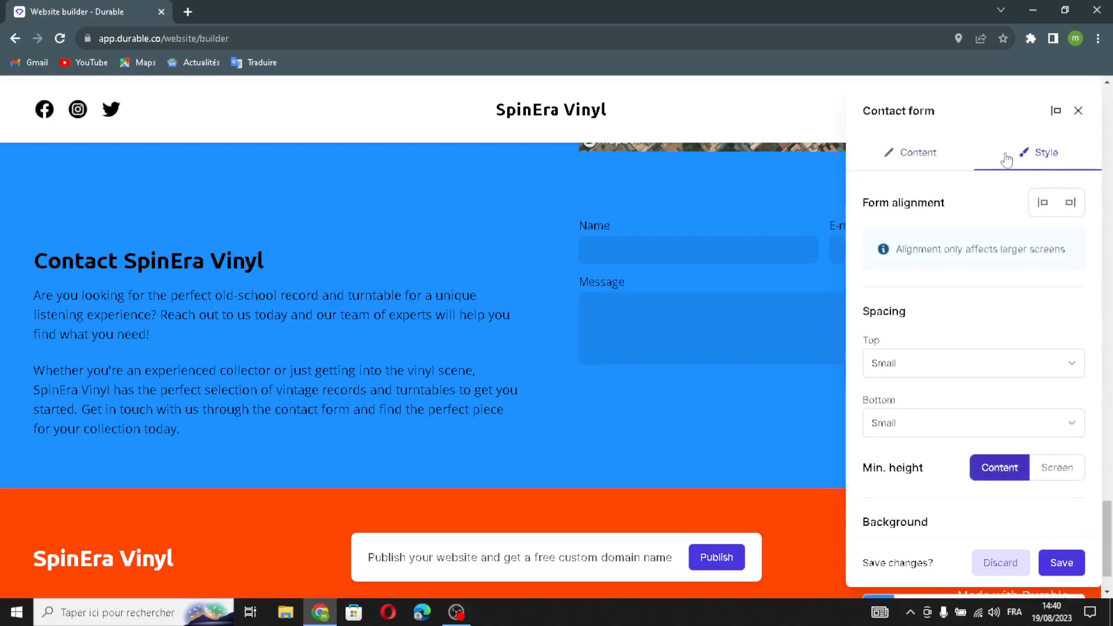
{"action": "scroll", "coordinate": [892, 196], "scroll_direction": "down", "scroll_amount": 2}
{"action": "scroll", "coordinate": [928, 268], "scroll_direction": "up", "scroll_amount": 2}
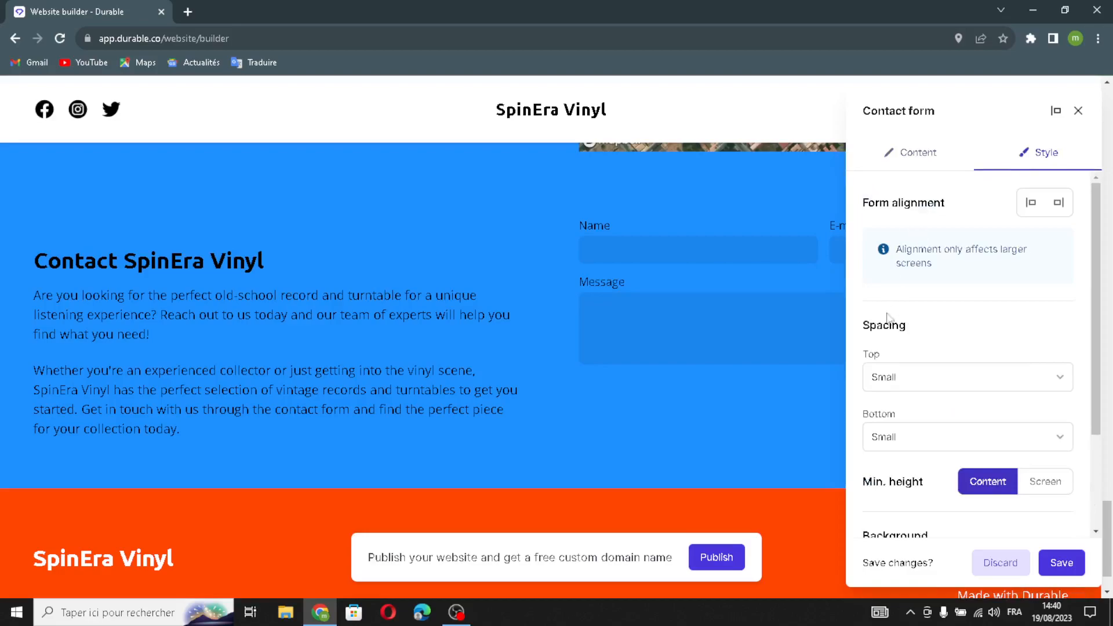
{"action": "scroll", "coordinate": [887, 363], "scroll_direction": "down", "scroll_amount": 2}
{"action": "scroll", "coordinate": [904, 371], "scroll_direction": "up", "scroll_amount": 2}
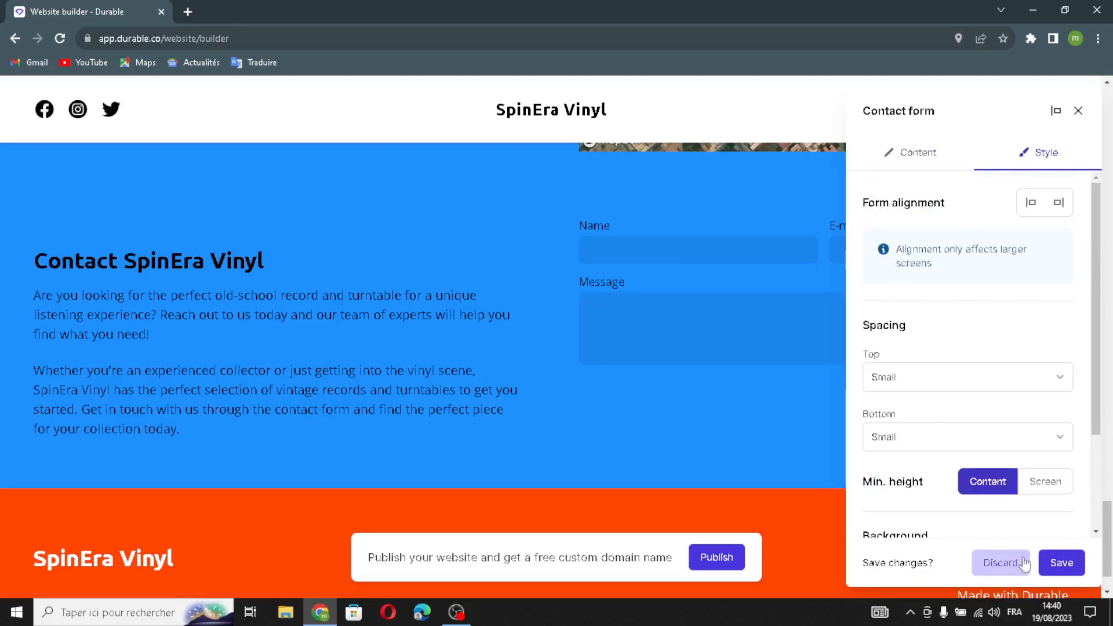
{"action": "left_click", "coordinate": [1060, 562]}
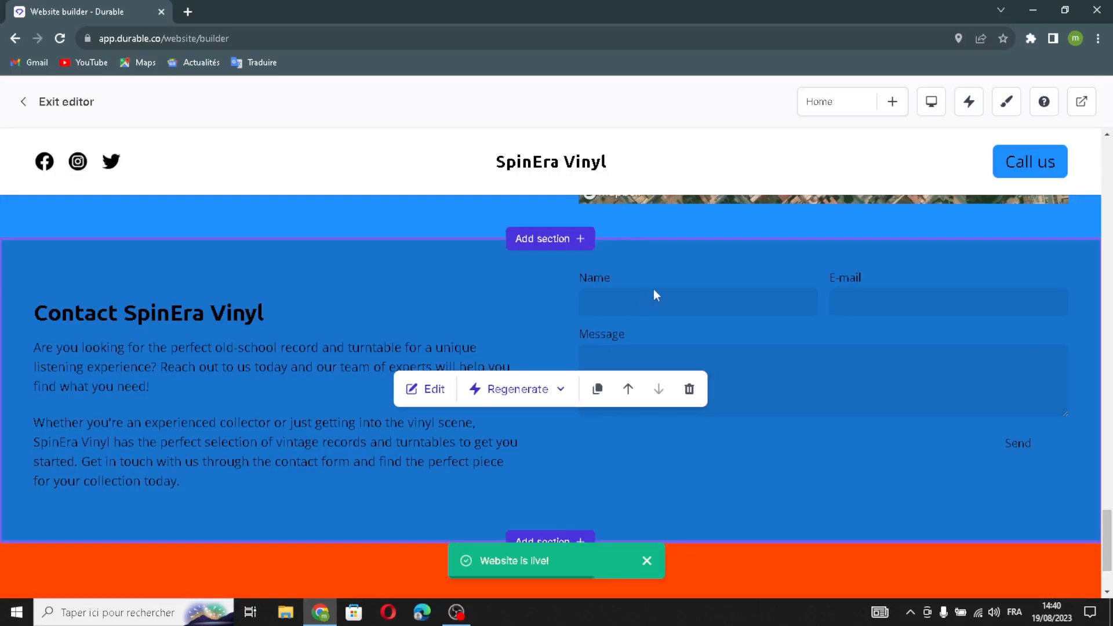
- Open the footer for editing, enable its logo option and review the logo's file upload settings
{"action": "scroll", "coordinate": [652, 289], "scroll_direction": "down", "scroll_amount": 2}
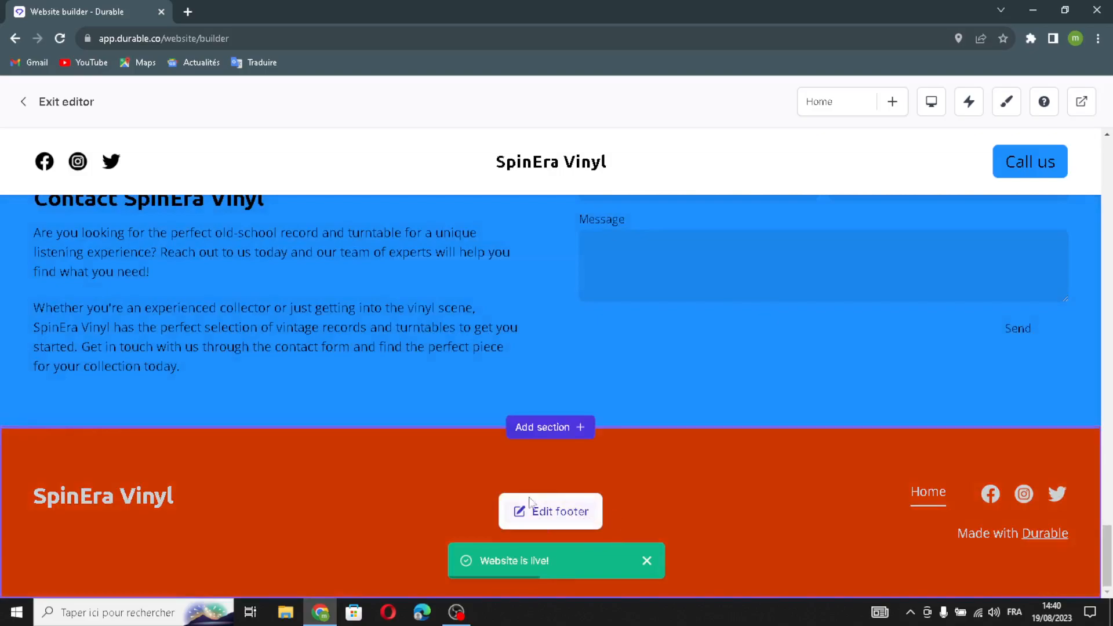
{"action": "left_click", "coordinate": [544, 516]}
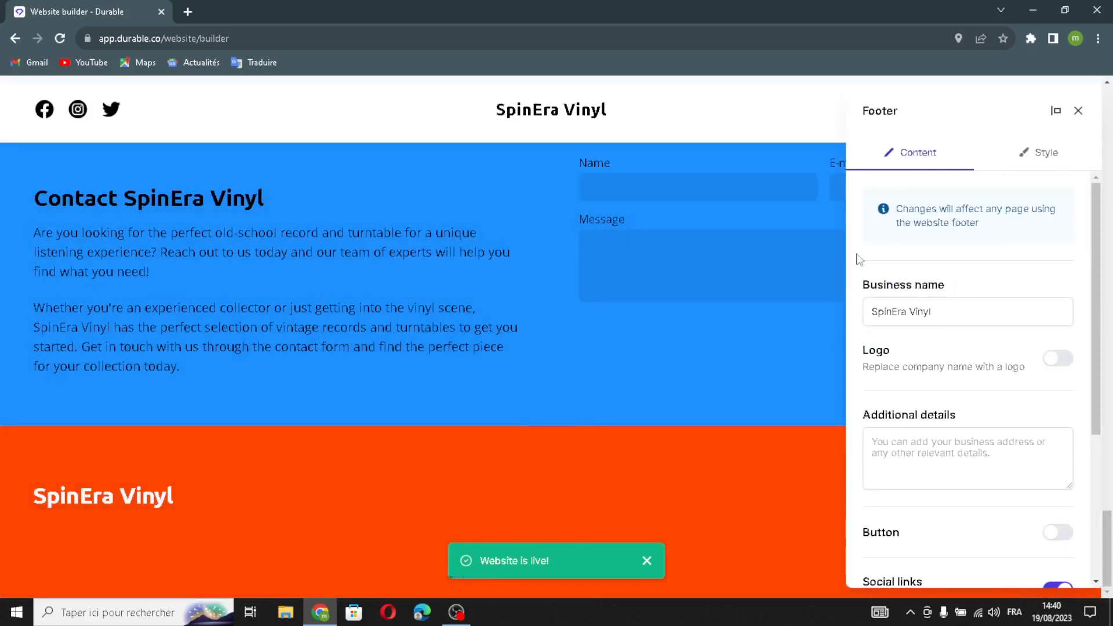
{"action": "left_click", "coordinate": [1057, 358]}
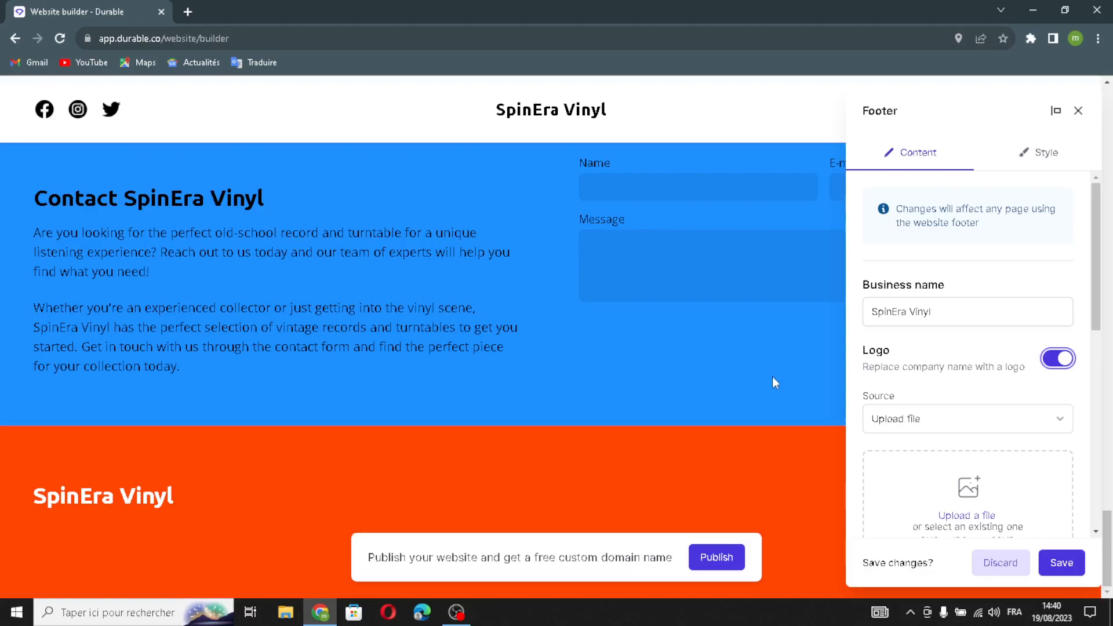
{"action": "scroll", "coordinate": [921, 426], "scroll_direction": "down", "scroll_amount": 2}
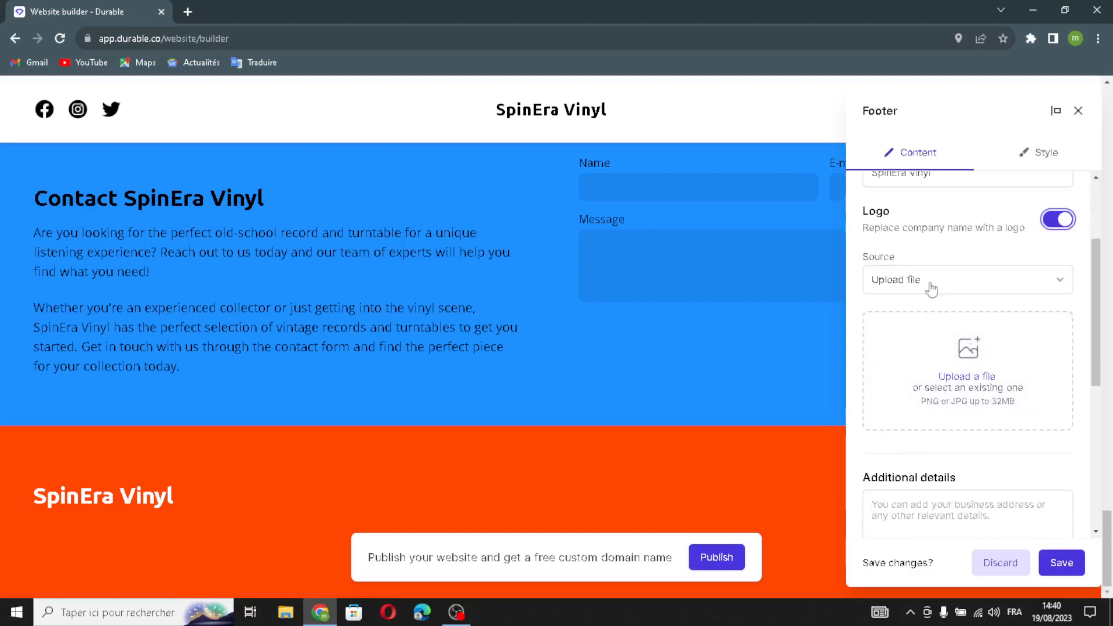
{"action": "scroll", "coordinate": [977, 438], "scroll_direction": "down", "scroll_amount": 1}
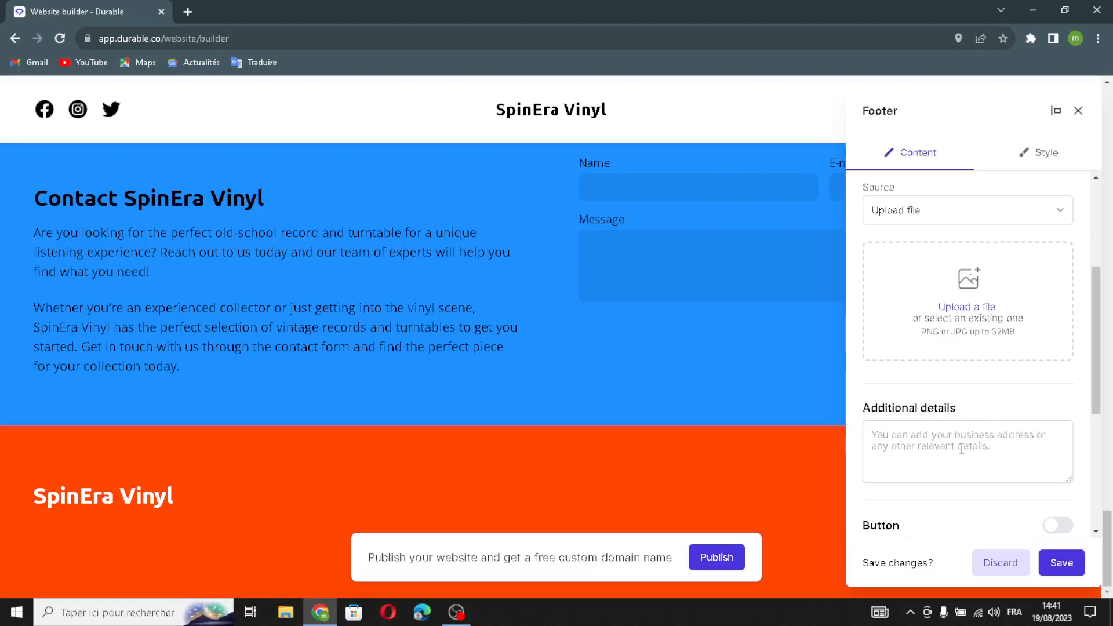
- Enable the footer's button and review its label and link options
{"action": "scroll", "coordinate": [985, 473], "scroll_direction": "down", "scroll_amount": 1}
{"action": "left_click", "coordinate": [1055, 463]}
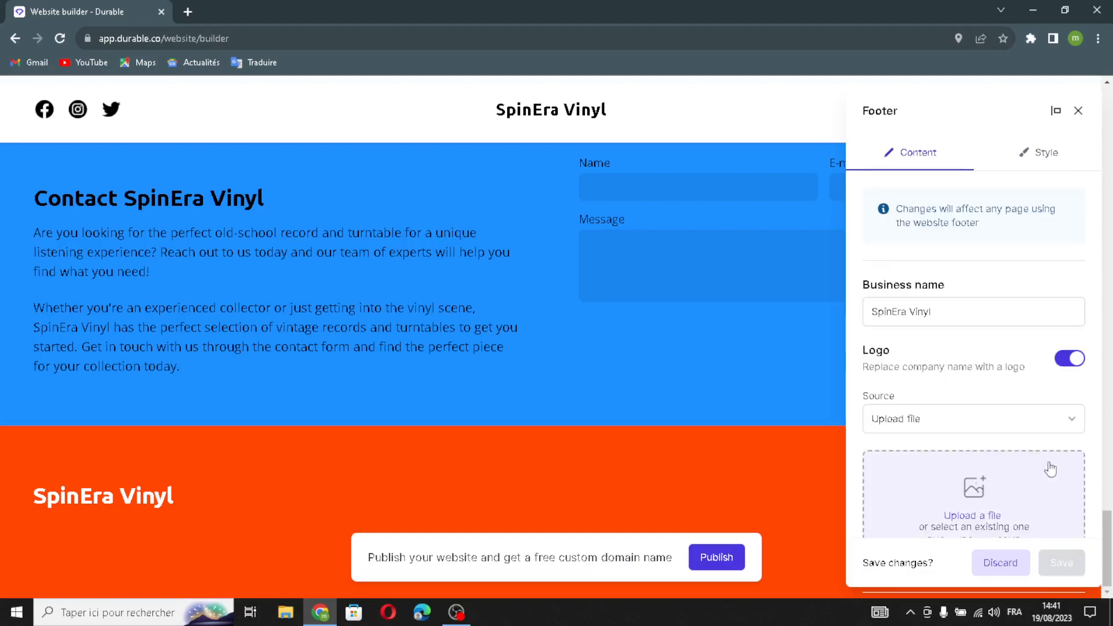
{"action": "scroll", "coordinate": [989, 472], "scroll_direction": "down", "scroll_amount": 7}
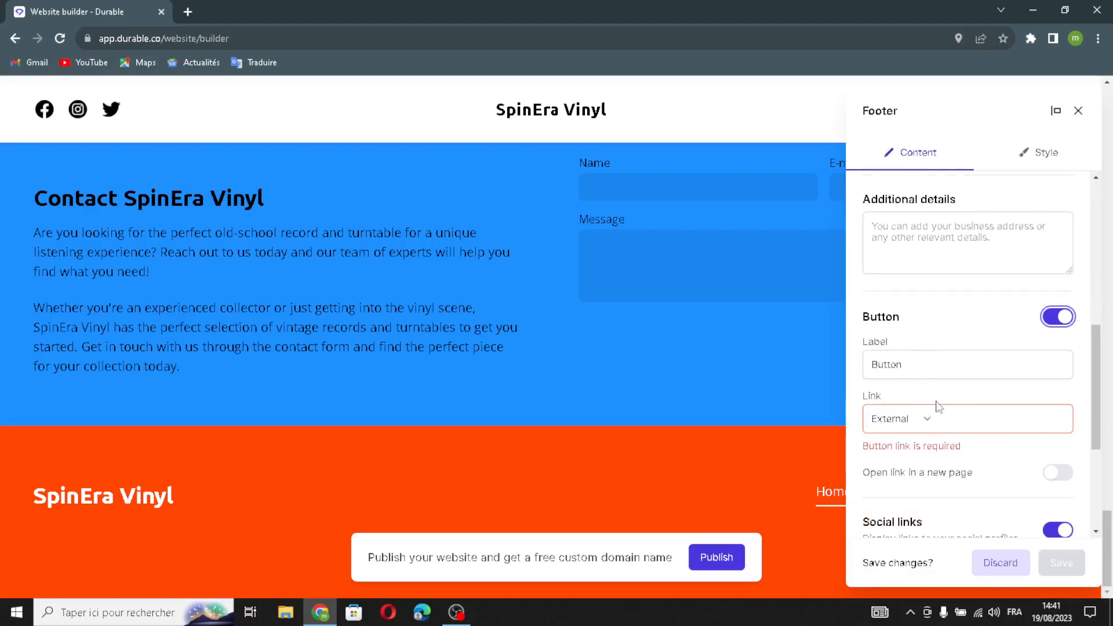
{"action": "scroll", "coordinate": [1006, 501], "scroll_direction": "down", "scroll_amount": 2}
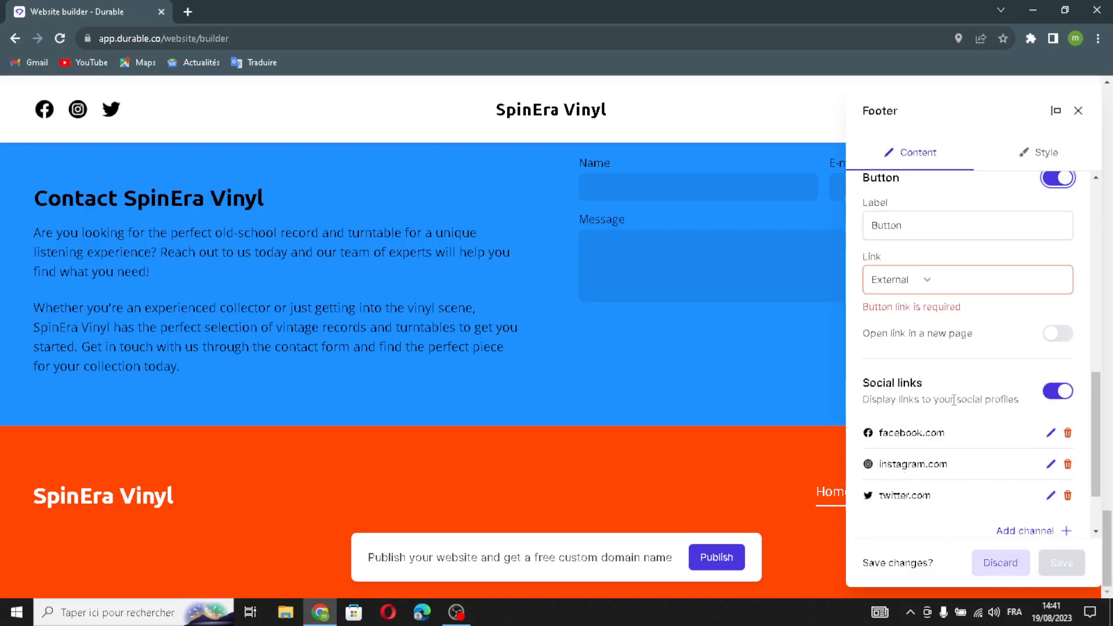
{"action": "scroll", "coordinate": [953, 400], "scroll_direction": "down", "scroll_amount": 2}
{"action": "left_click", "coordinate": [1011, 446]}
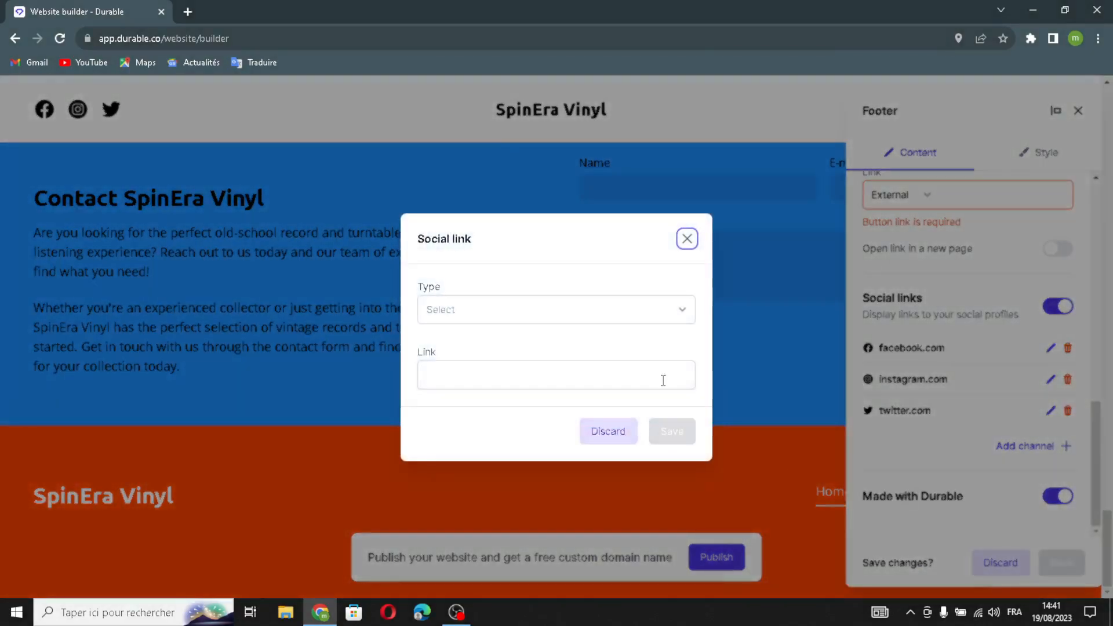
{"action": "left_click", "coordinate": [510, 310]}
{"action": "left_click", "coordinate": [470, 310]}
{"action": "left_click", "coordinate": [474, 383]}
{"action": "left_click", "coordinate": [493, 311]}
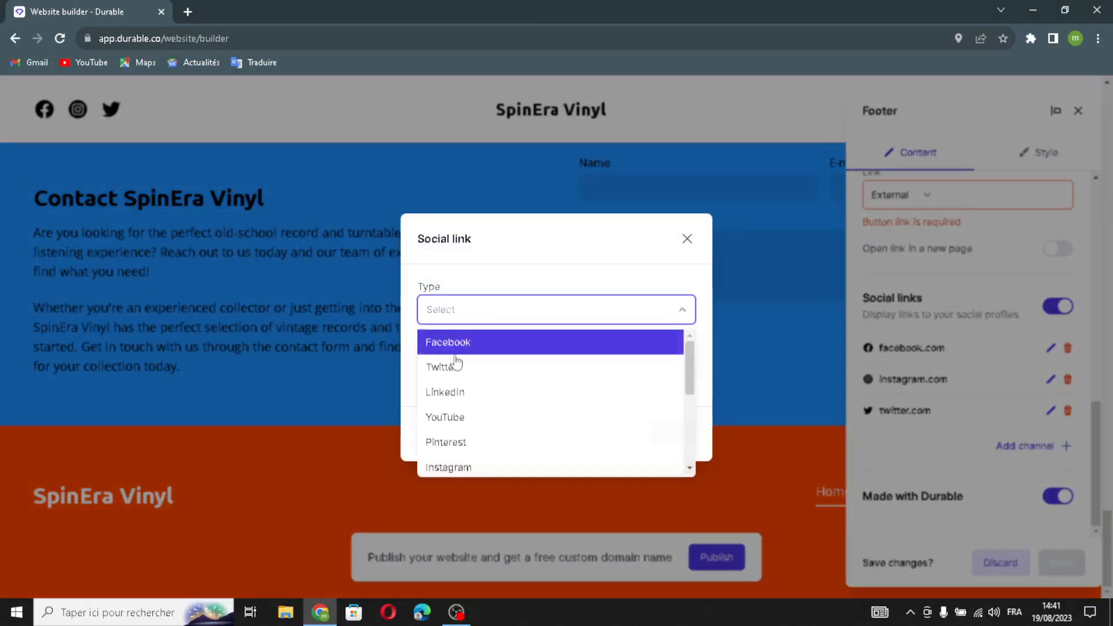
{"action": "left_click", "coordinate": [455, 343]}
{"action": "left_click", "coordinate": [522, 362]}
{"action": "left_click", "coordinate": [687, 240]}
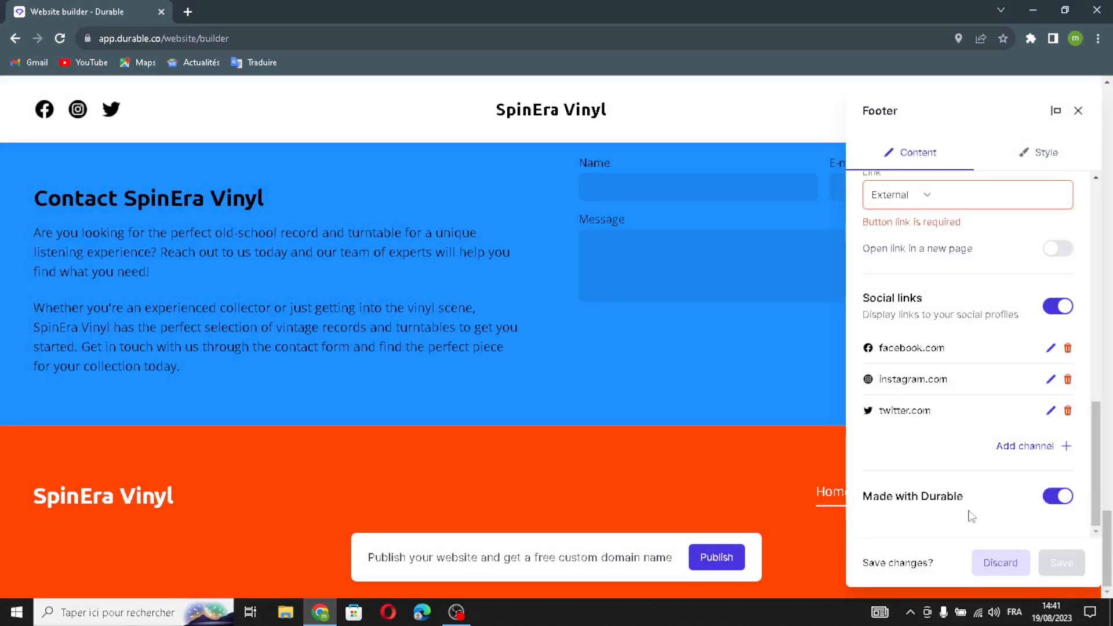
- Review the footer's type, social icon, spacing and background style settings and apply the footer changes
{"action": "left_click", "coordinate": [1047, 154]}
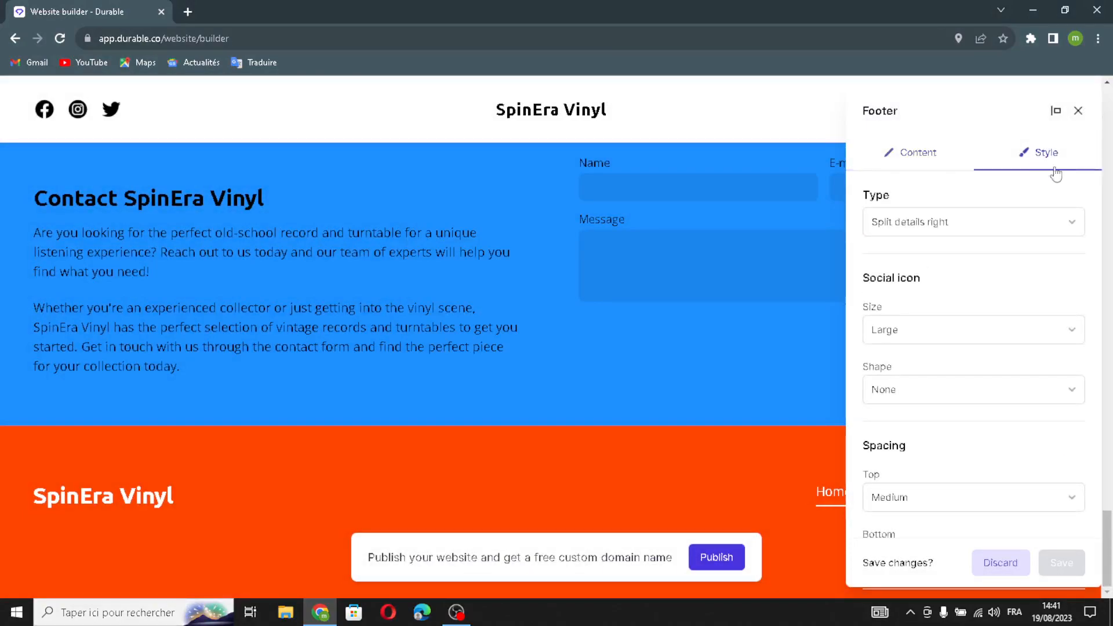
{"action": "scroll", "coordinate": [1020, 199], "scroll_direction": "down", "scroll_amount": 4}
{"action": "scroll", "coordinate": [1031, 353], "scroll_direction": "up", "scroll_amount": 4}
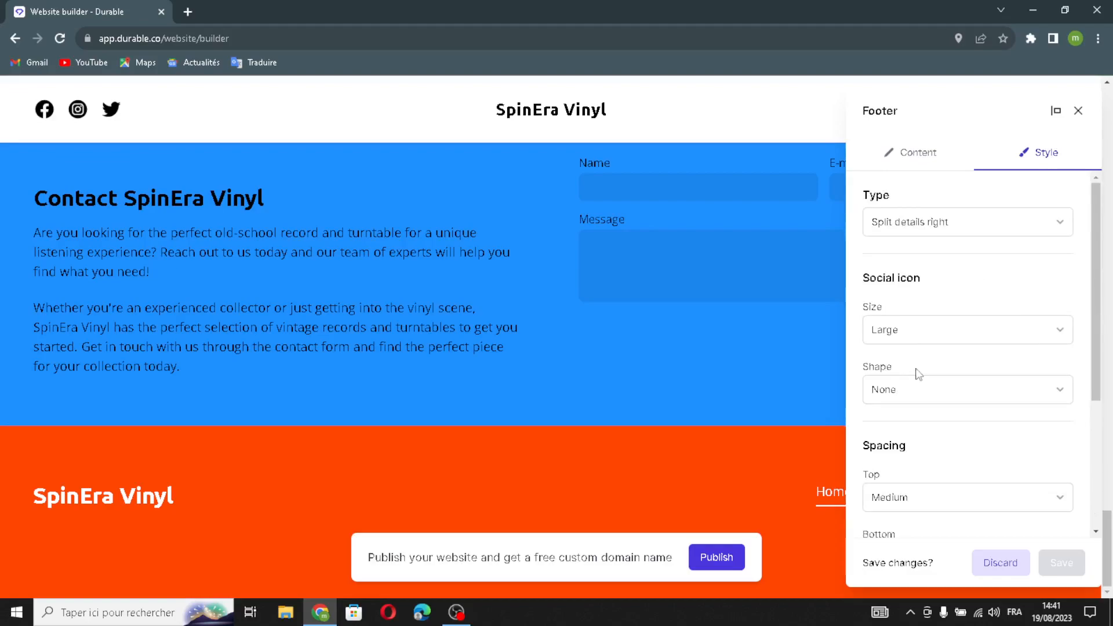
{"action": "scroll", "coordinate": [956, 457], "scroll_direction": "down", "scroll_amount": 3}
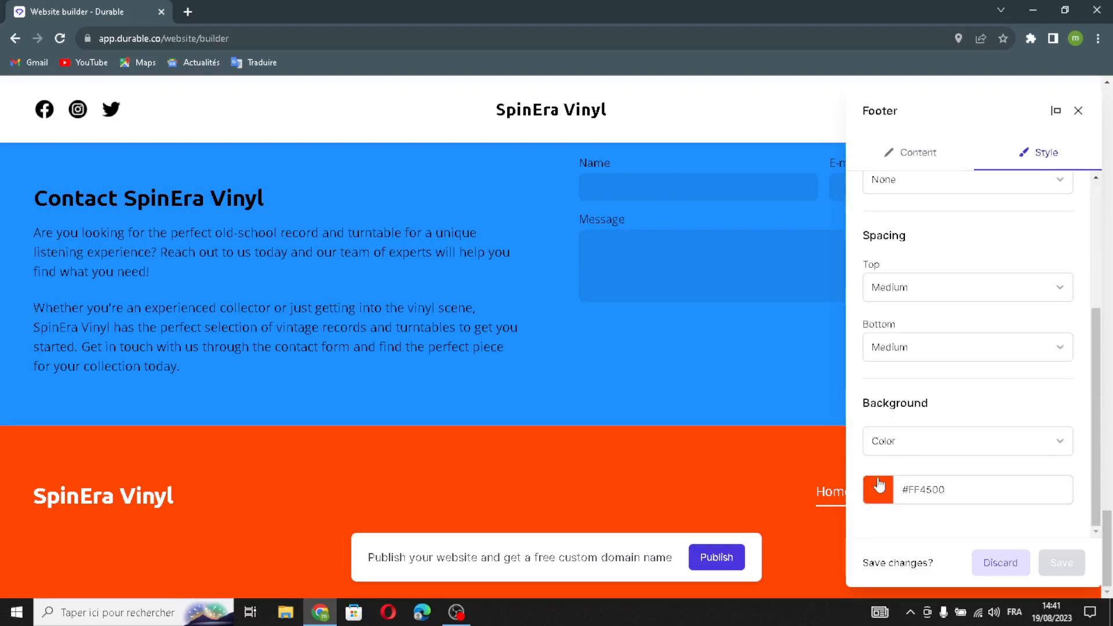
{"action": "left_click", "coordinate": [1080, 111]}
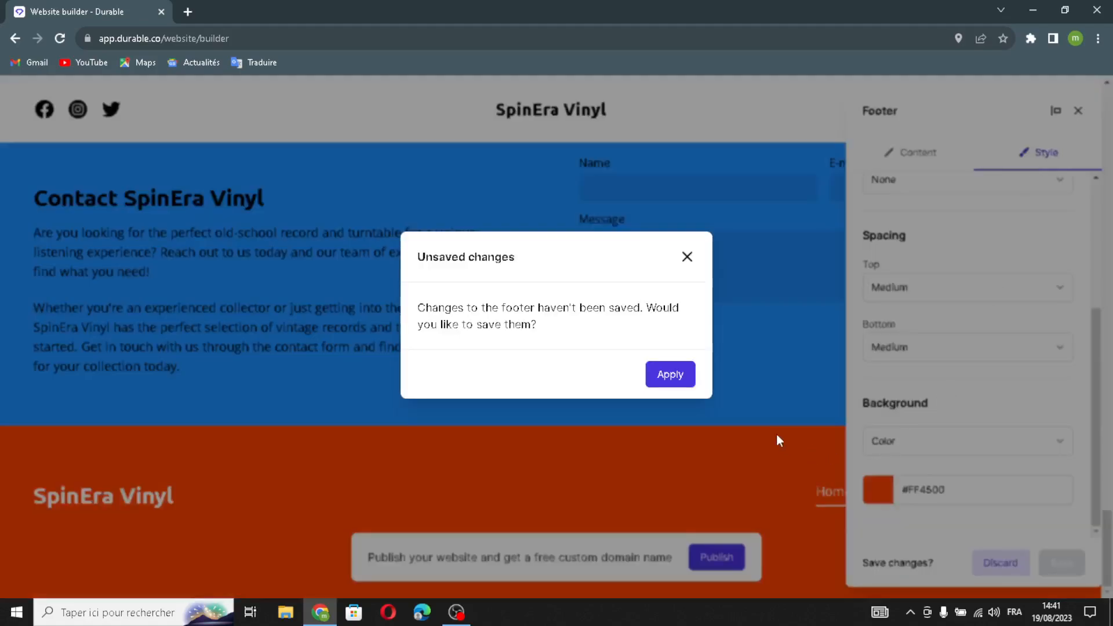
{"action": "left_click", "coordinate": [667, 386]}
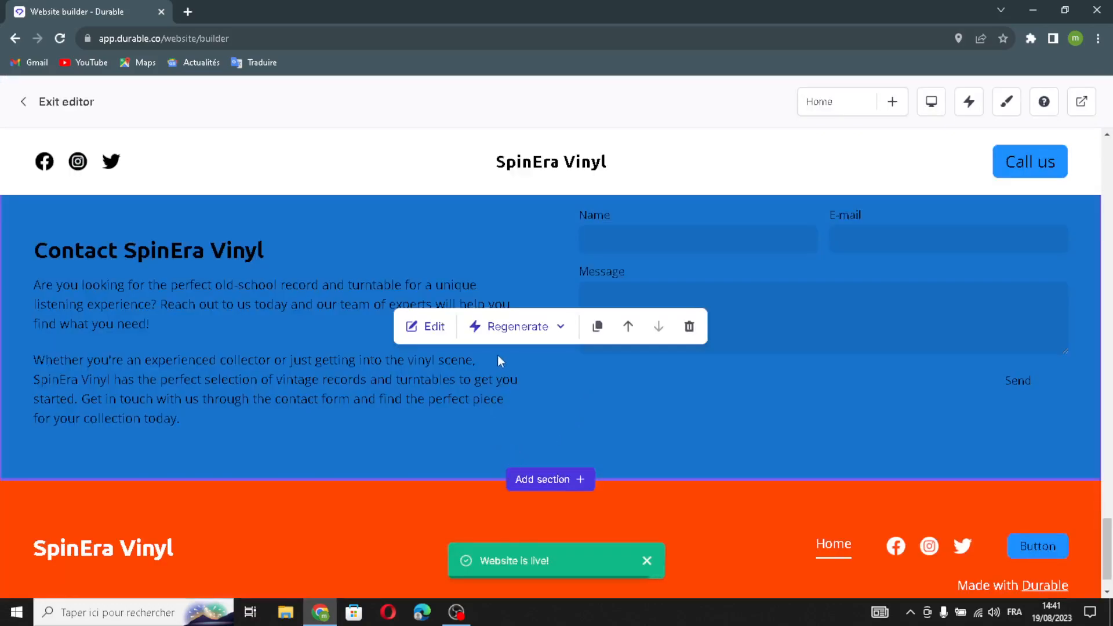
- Examine the contact section's regeneration options without applying any and dismiss the notification
{"action": "left_click", "coordinate": [516, 328]}
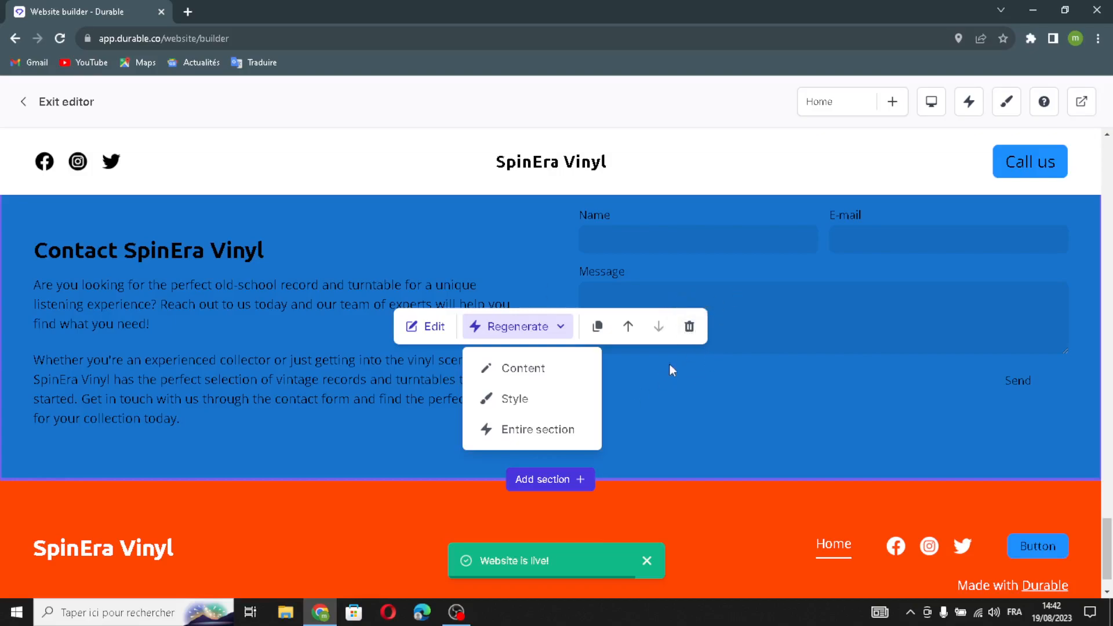
{"action": "scroll", "coordinate": [710, 504], "scroll_direction": "down", "scroll_amount": 1}
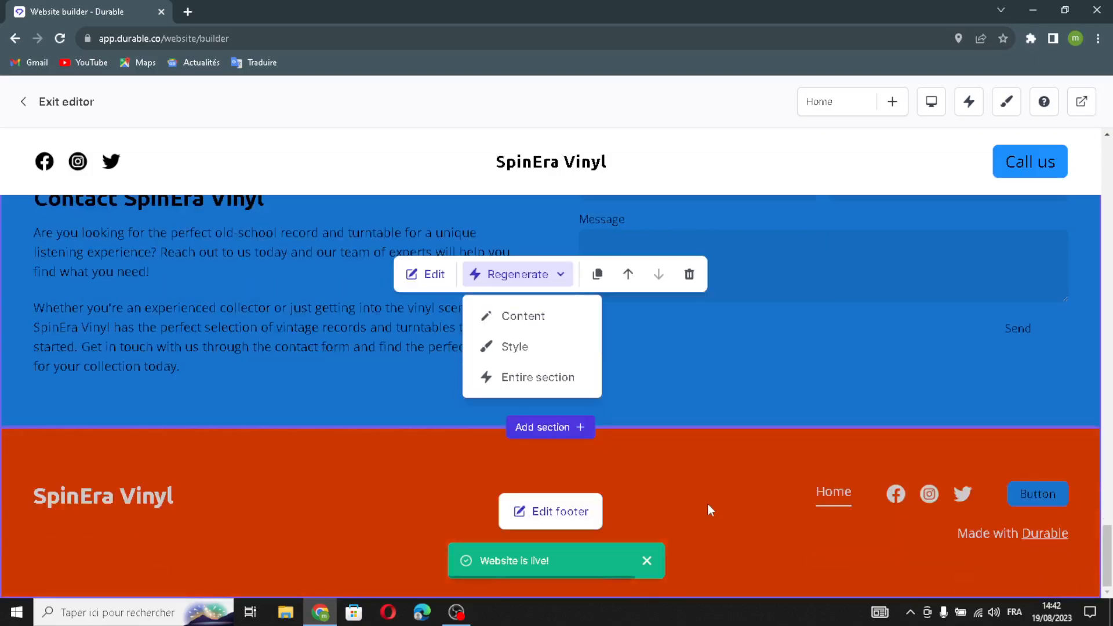
{"action": "left_click", "coordinate": [646, 561]}
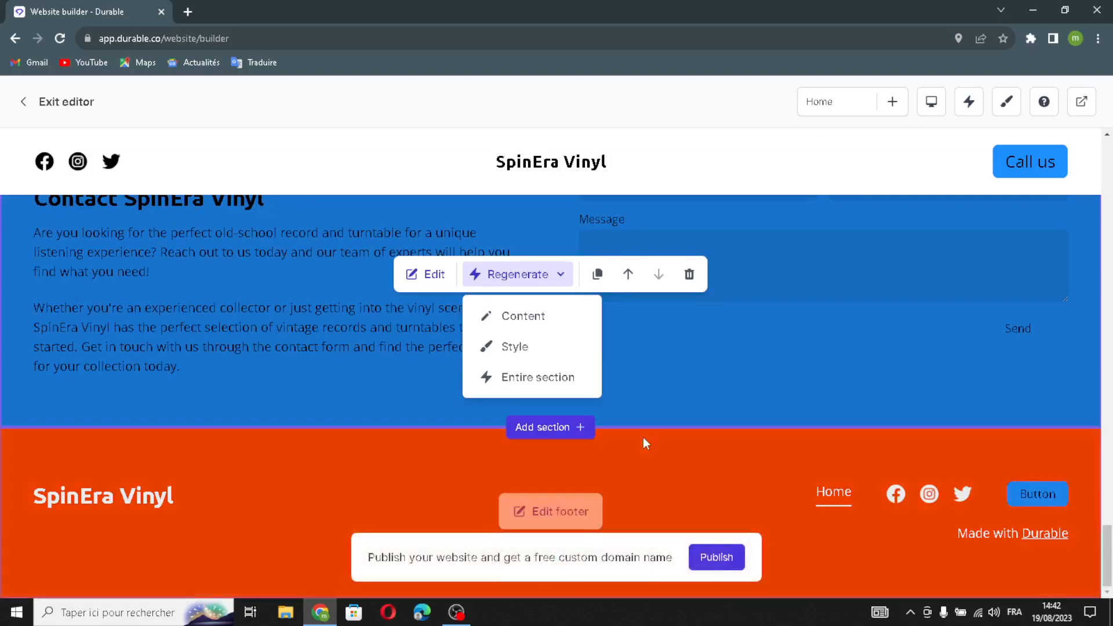
{"action": "left_click", "coordinate": [630, 342]}
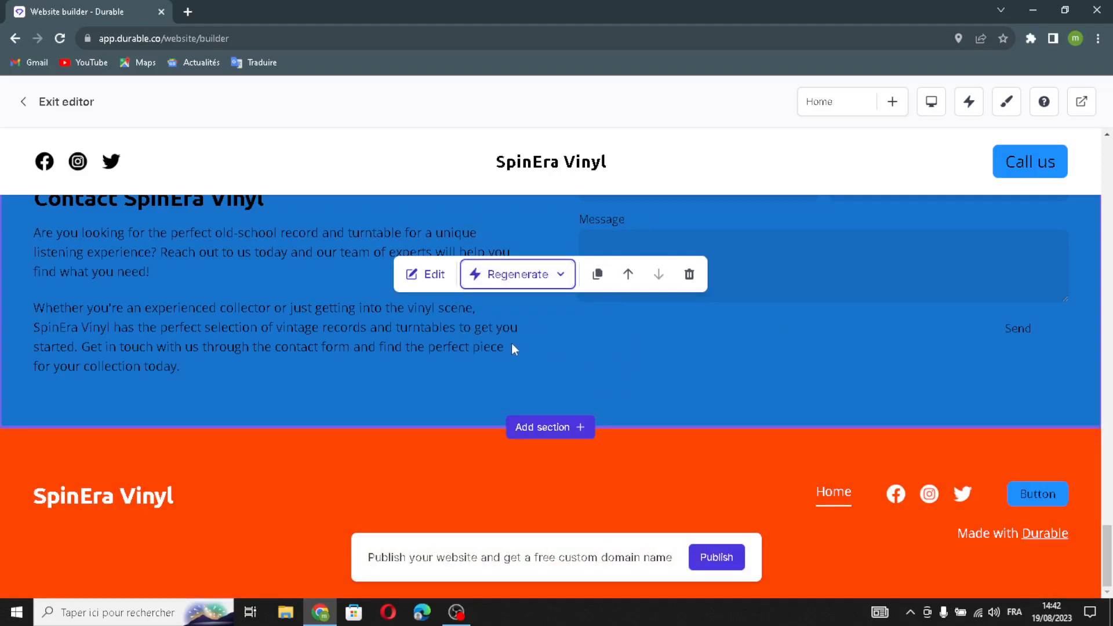
{"action": "scroll", "coordinate": [446, 464], "scroll_direction": "up", "scroll_amount": 6}
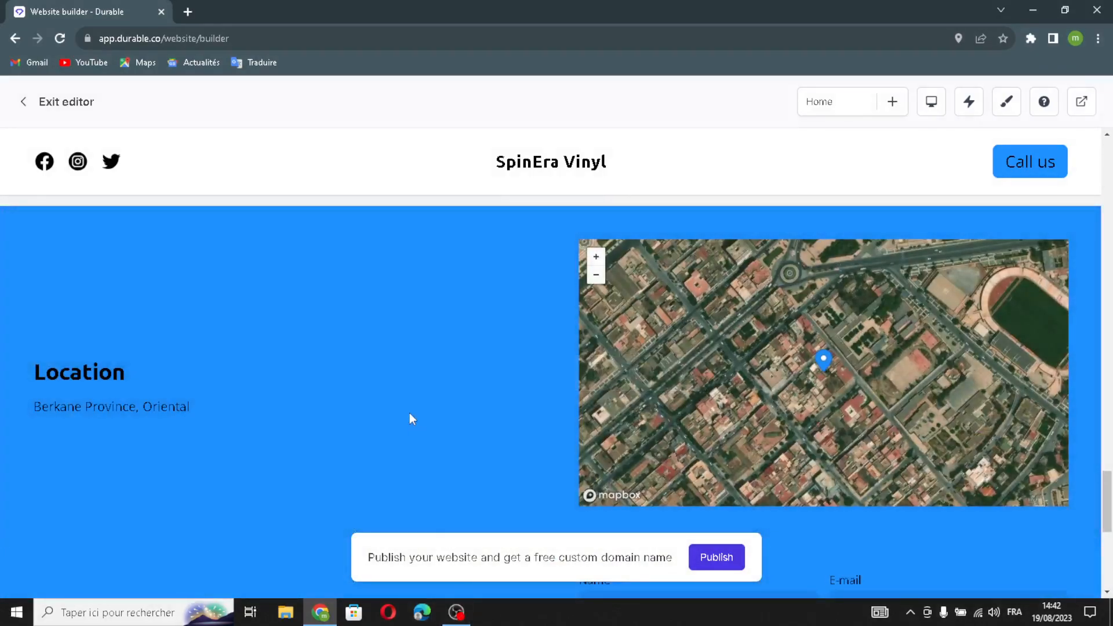
{"action": "mouse_move", "coordinate": [409, 412]}
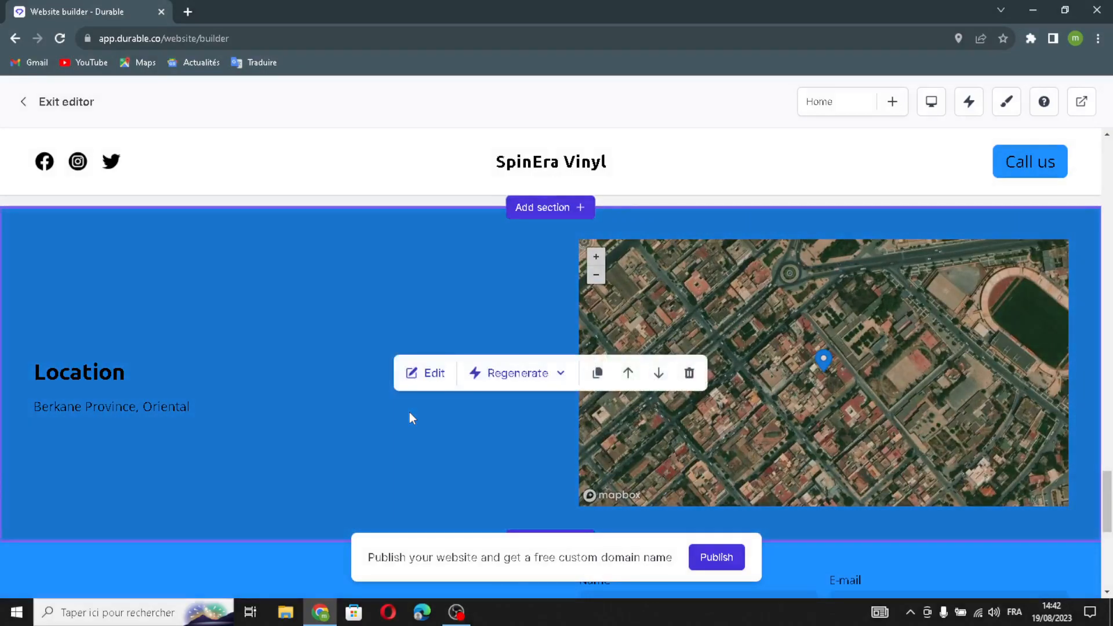